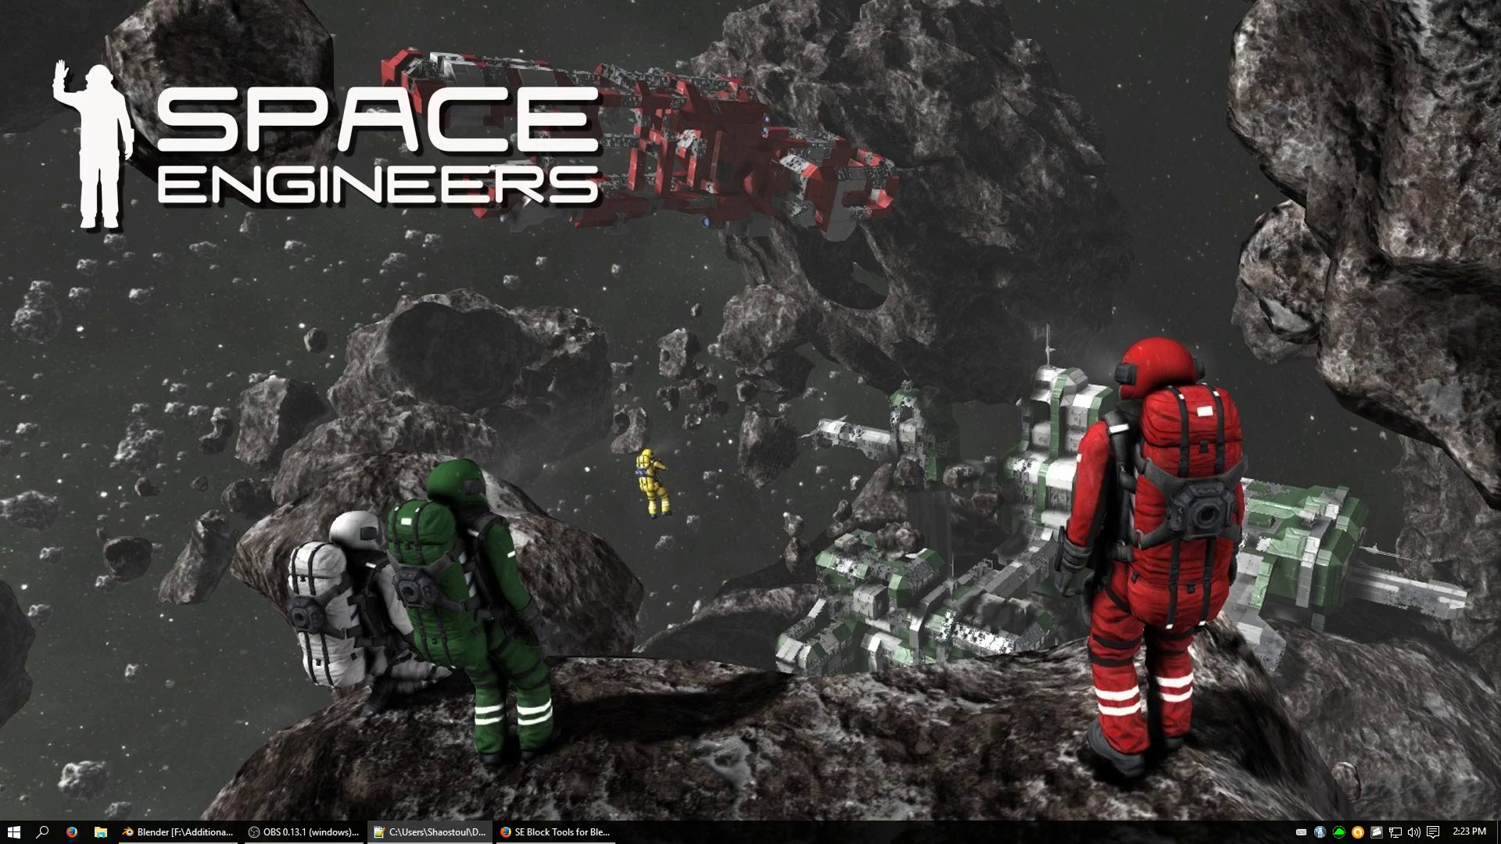
# Restore the SE Block Tools for Blender documentation browser window from the taskbar.
pyautogui.click(564, 833)
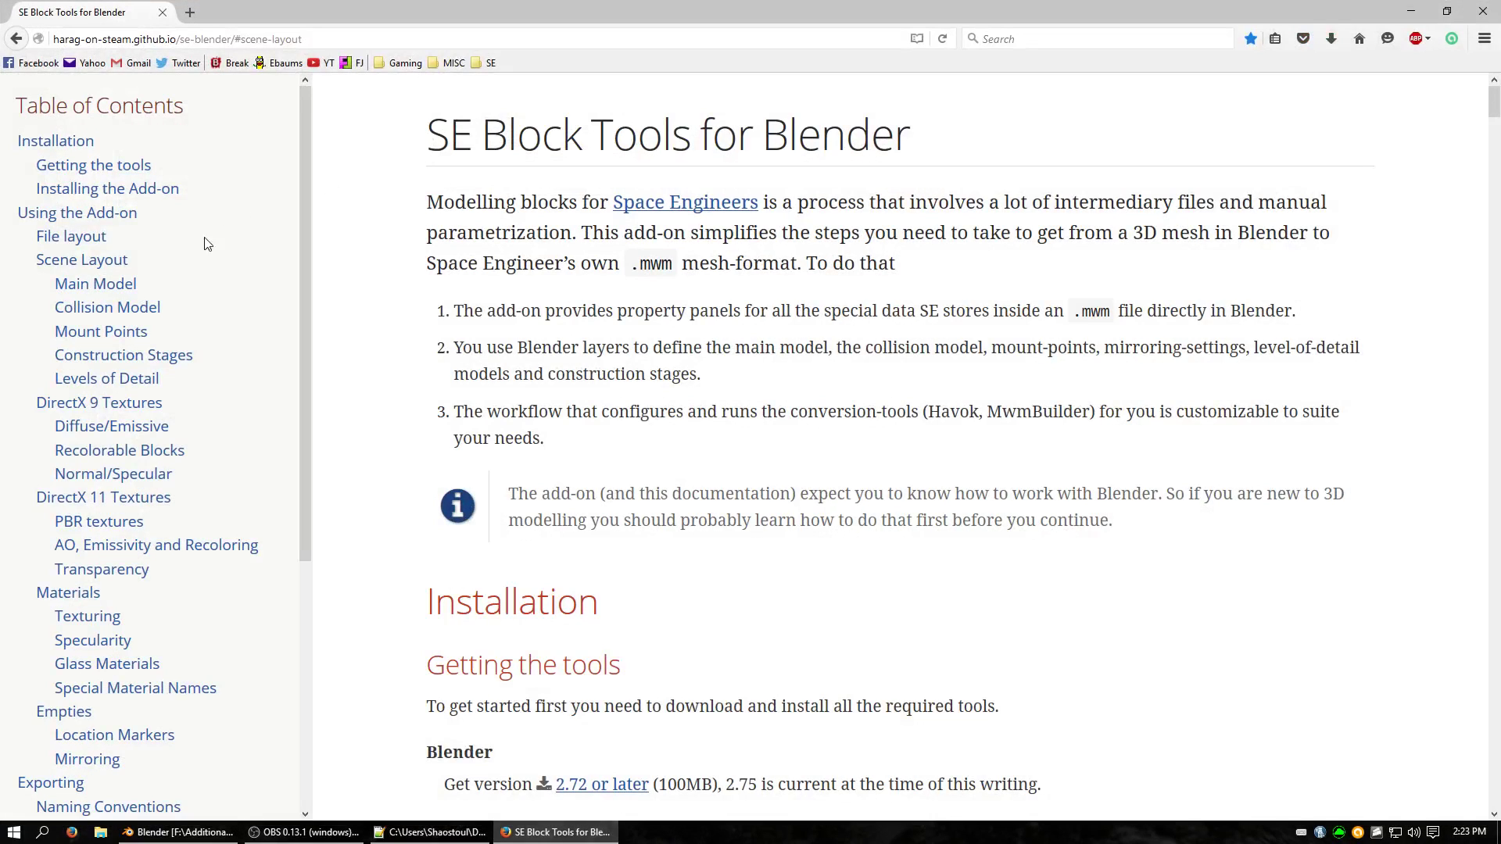
# Jump to the Scene Layout section and scroll down to the default layer-setup diagram.
pyautogui.click(85, 266)
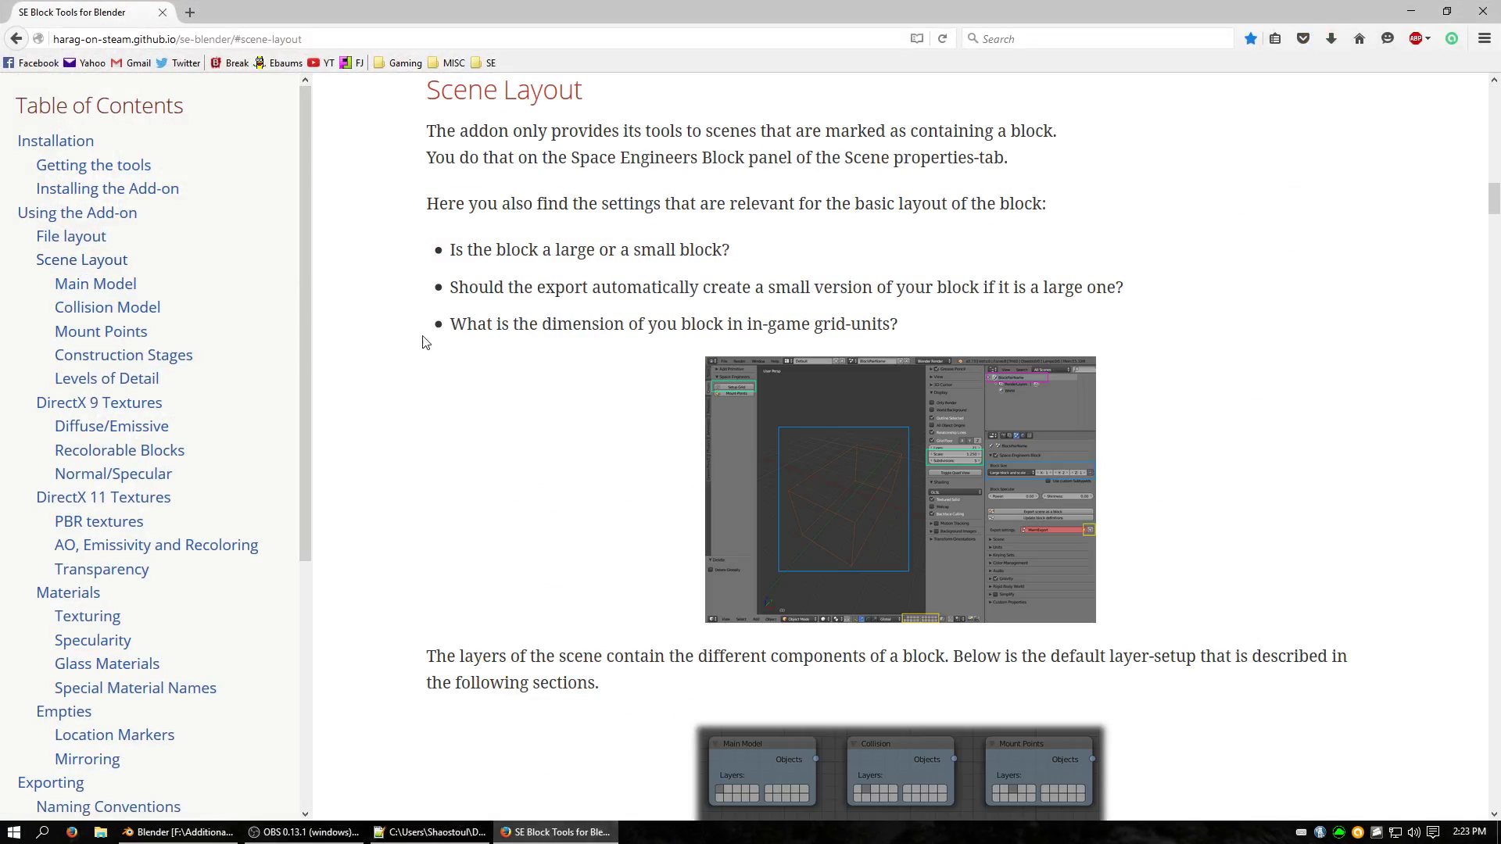
pyautogui.scroll(-5, 469, 353)
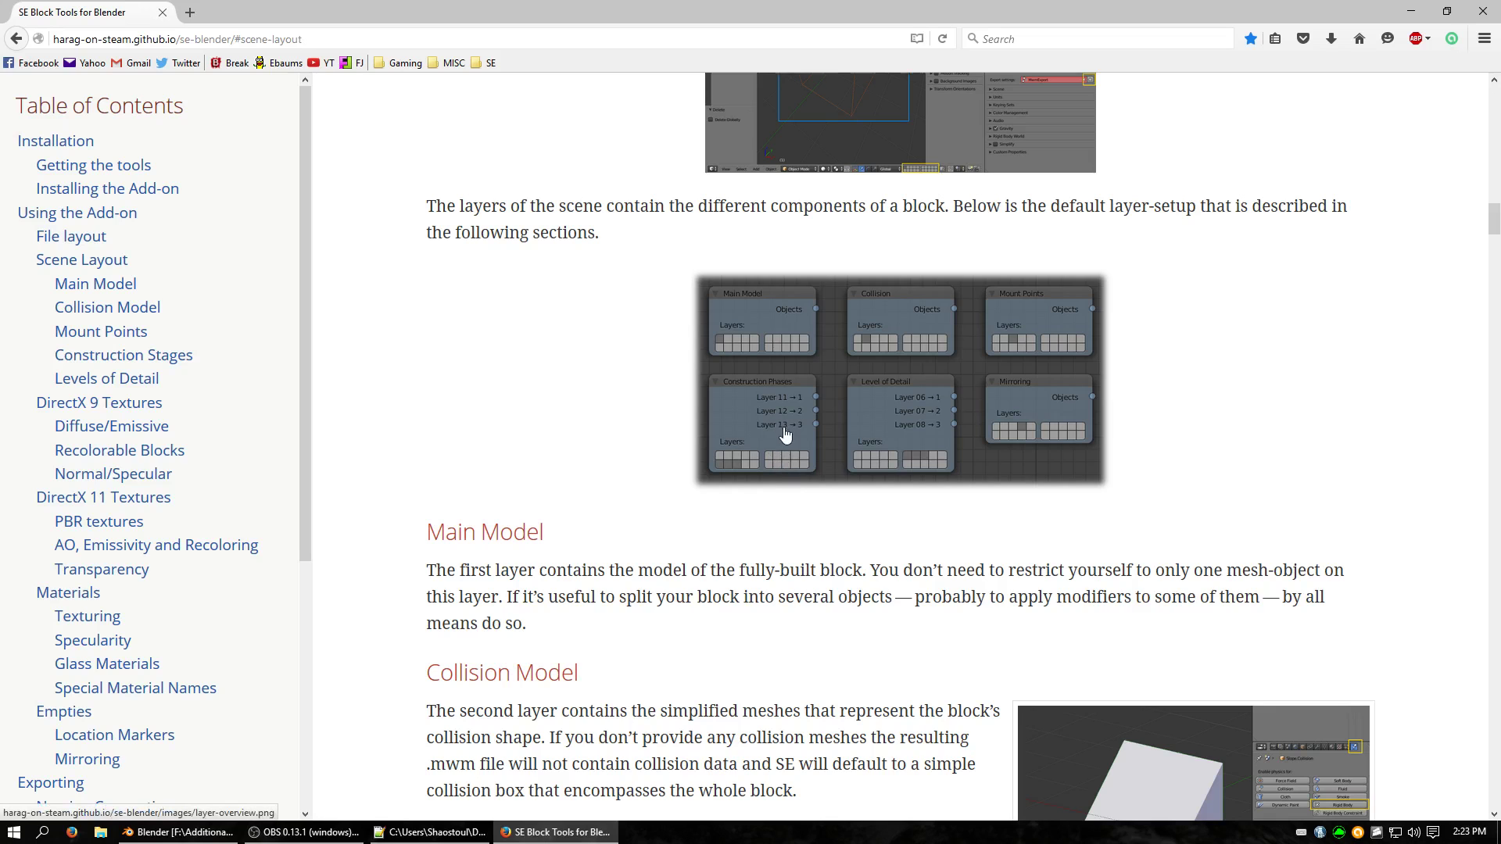
# Close the documentation and bring the Blender gyroscope scene back to the front.
pyautogui.click(1413, 8)
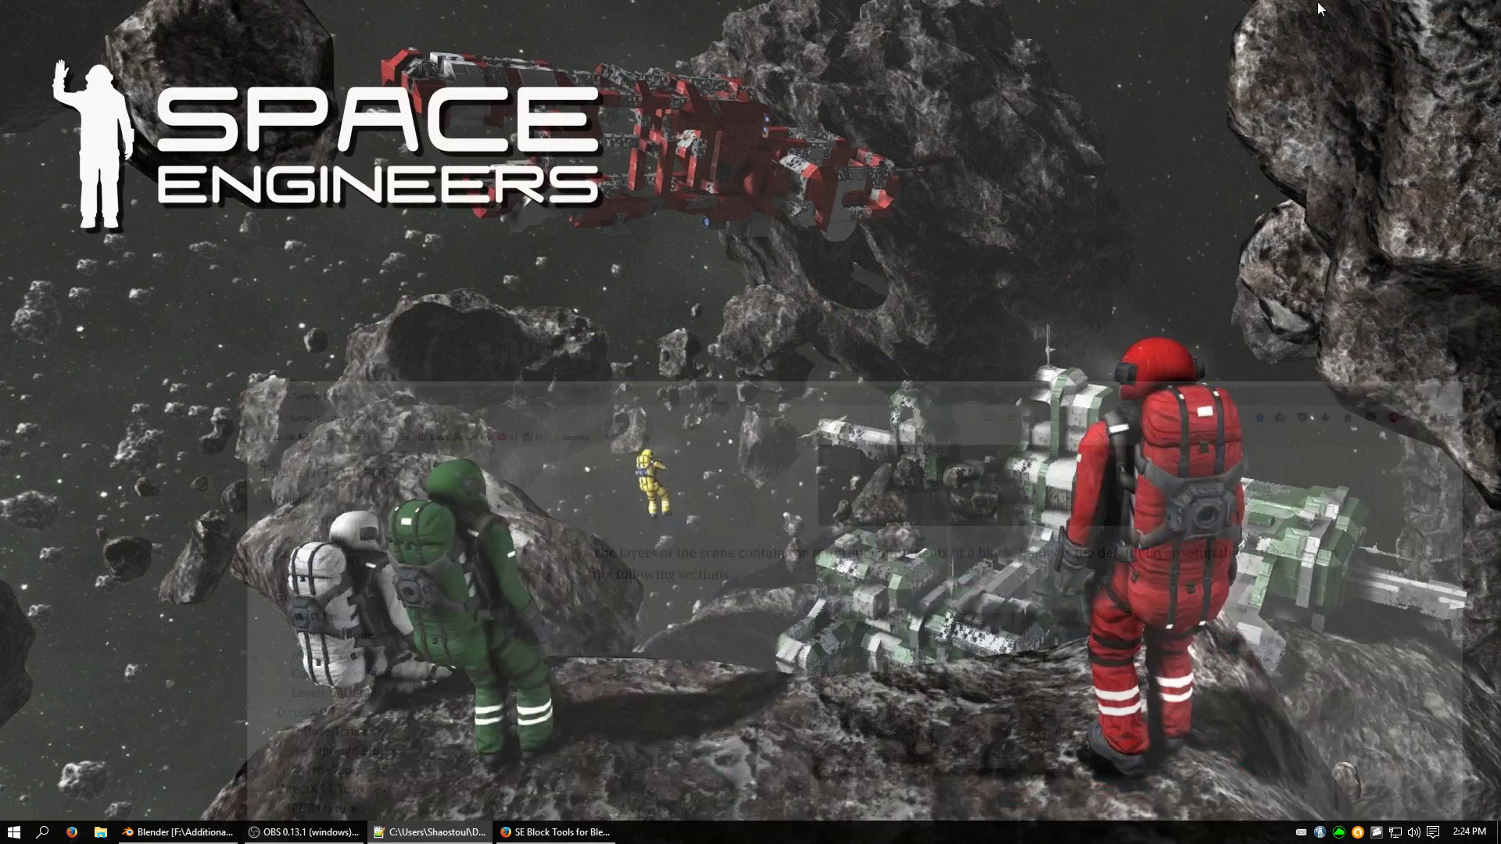
pyautogui.click(209, 835)
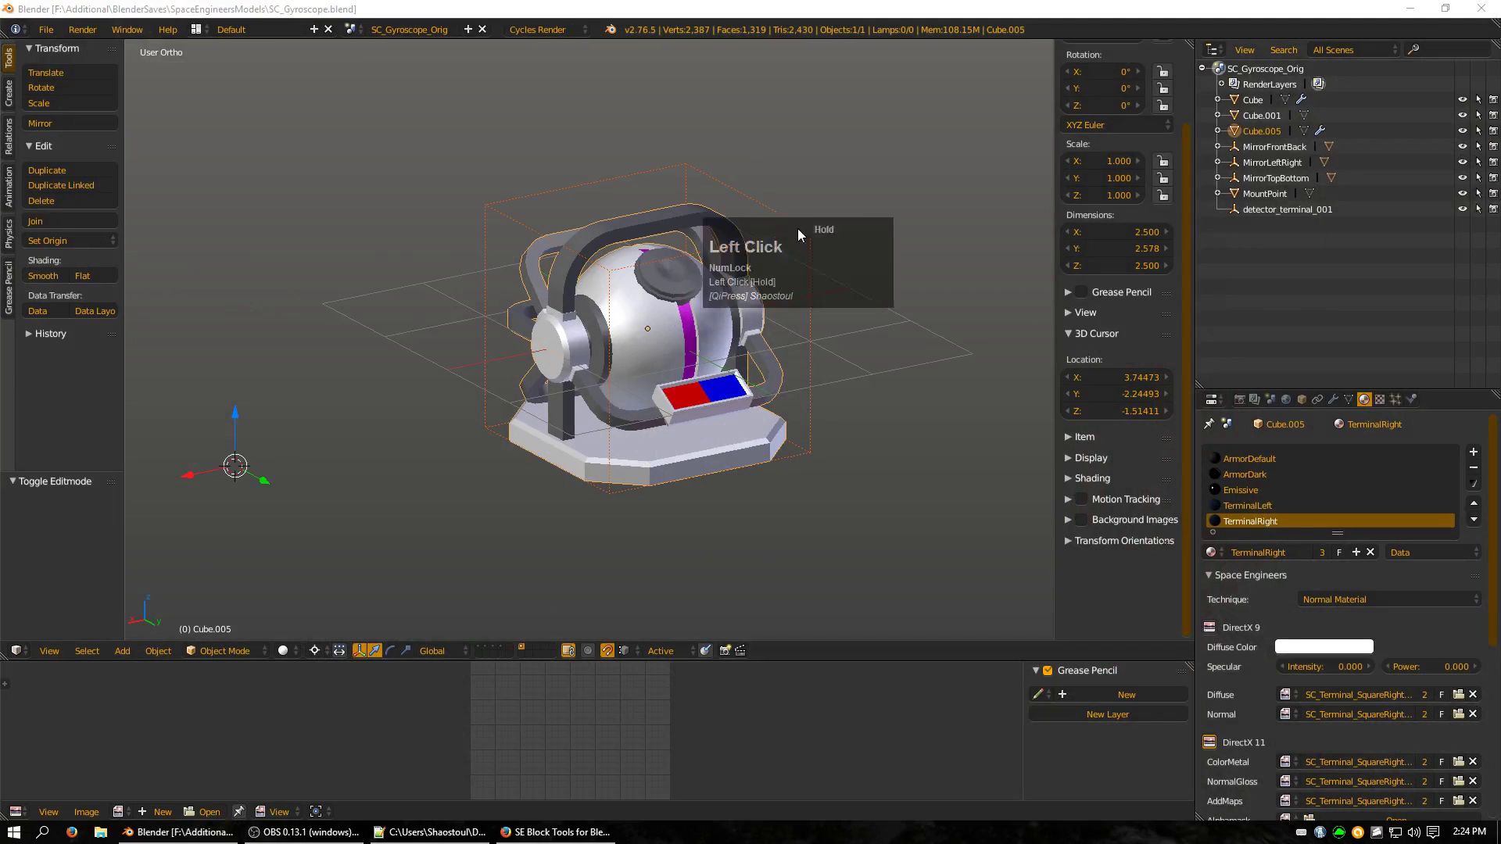
pyautogui.moveTo(797, 229); pyautogui.dragTo(221, 69)
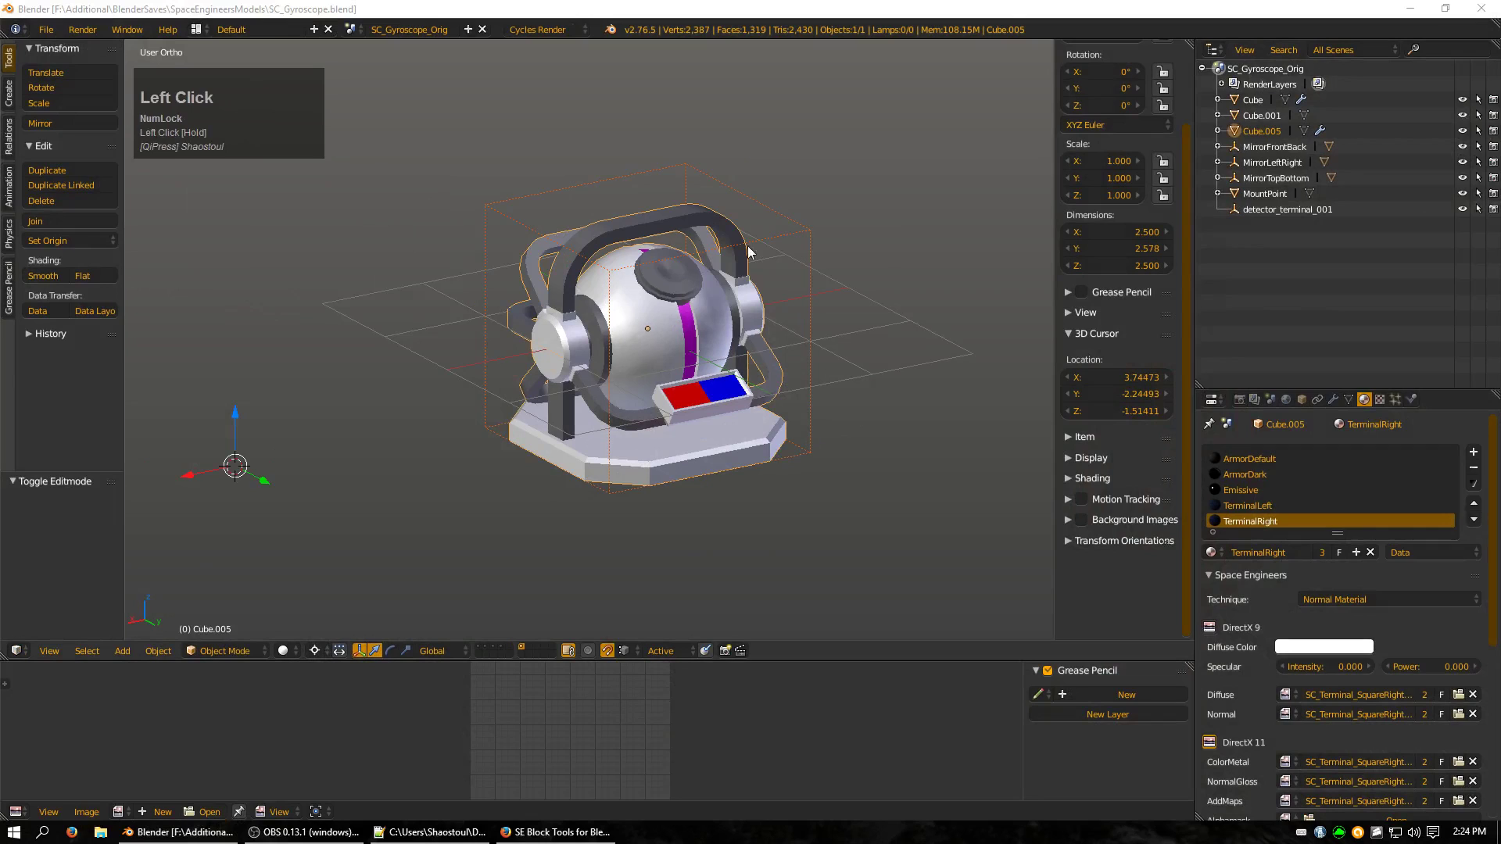
# Duplicate the gyroscope in place as Cube.006, move it to layer 13 and display that layer.
pyautogui.keyDown('shift'); pyautogui.rightClick(645, 388); pyautogui.keyUp('shift')
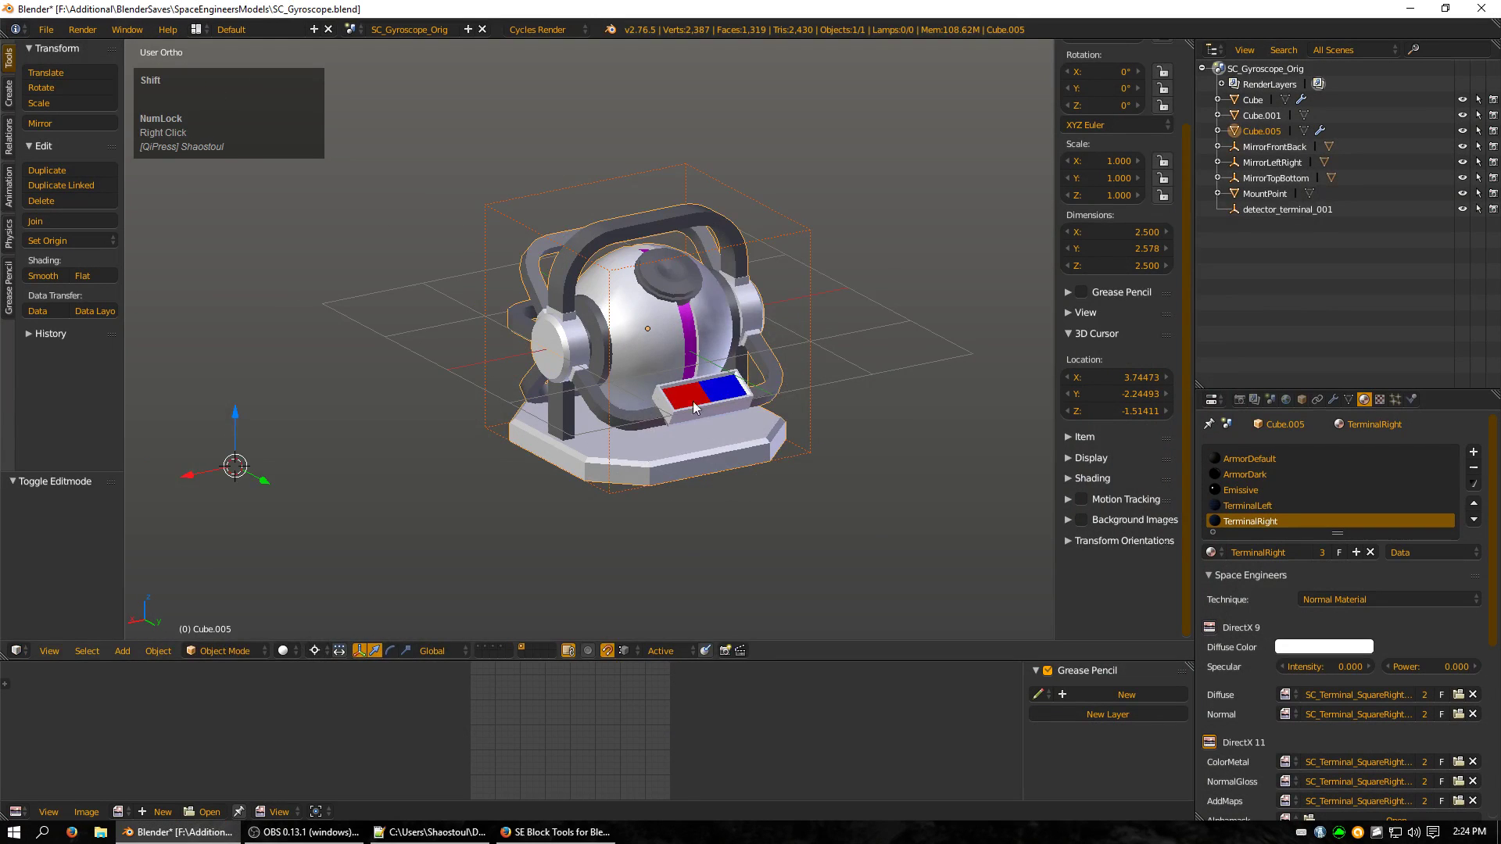
pyautogui.hotkey('shift', 'd')
pyautogui.rightClick(907, 381)
pyautogui.press('m')
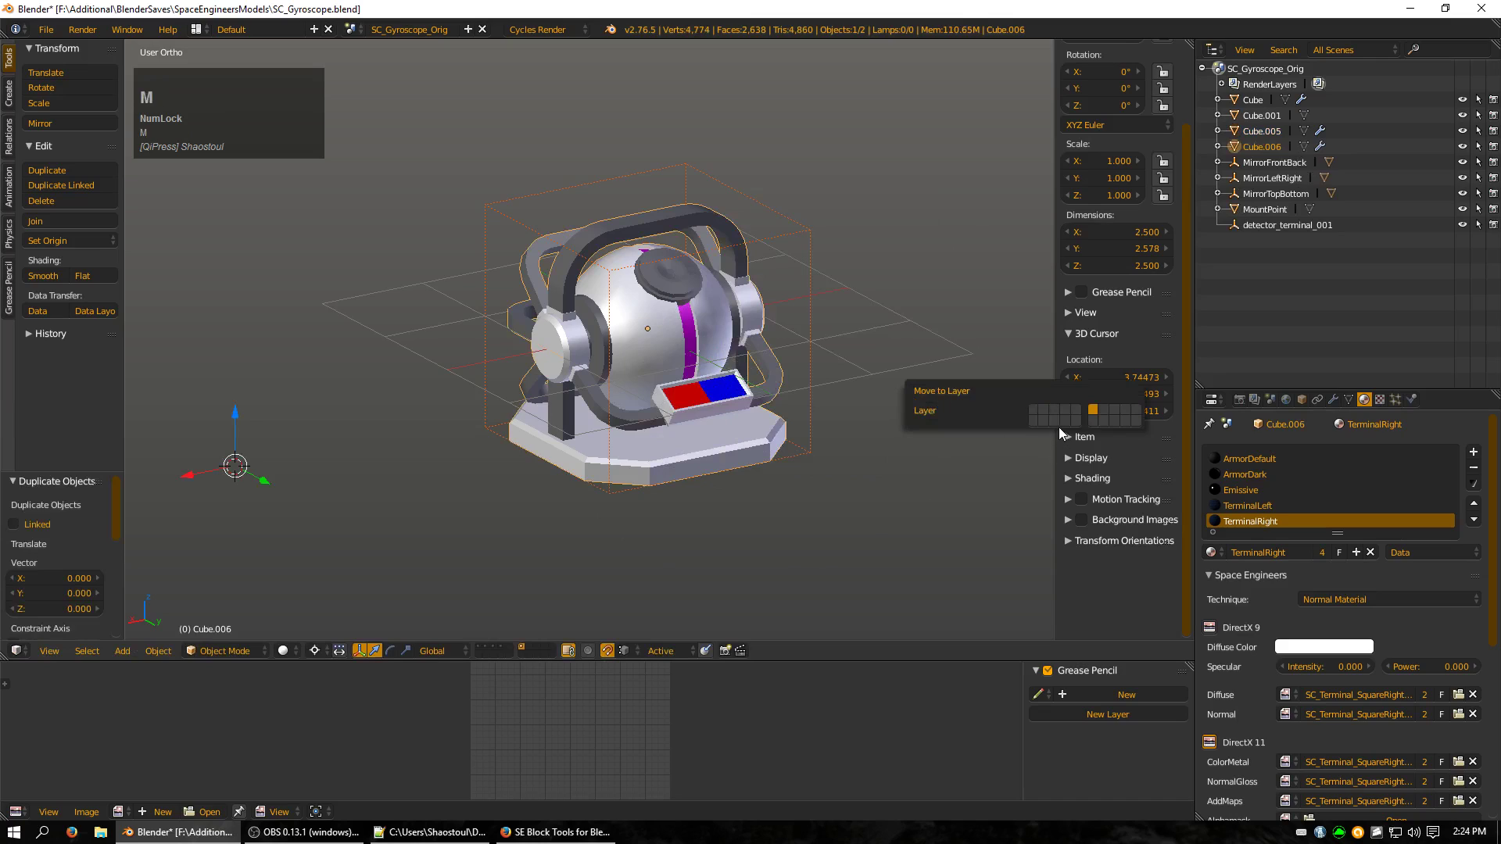
pyautogui.click(1056, 420)
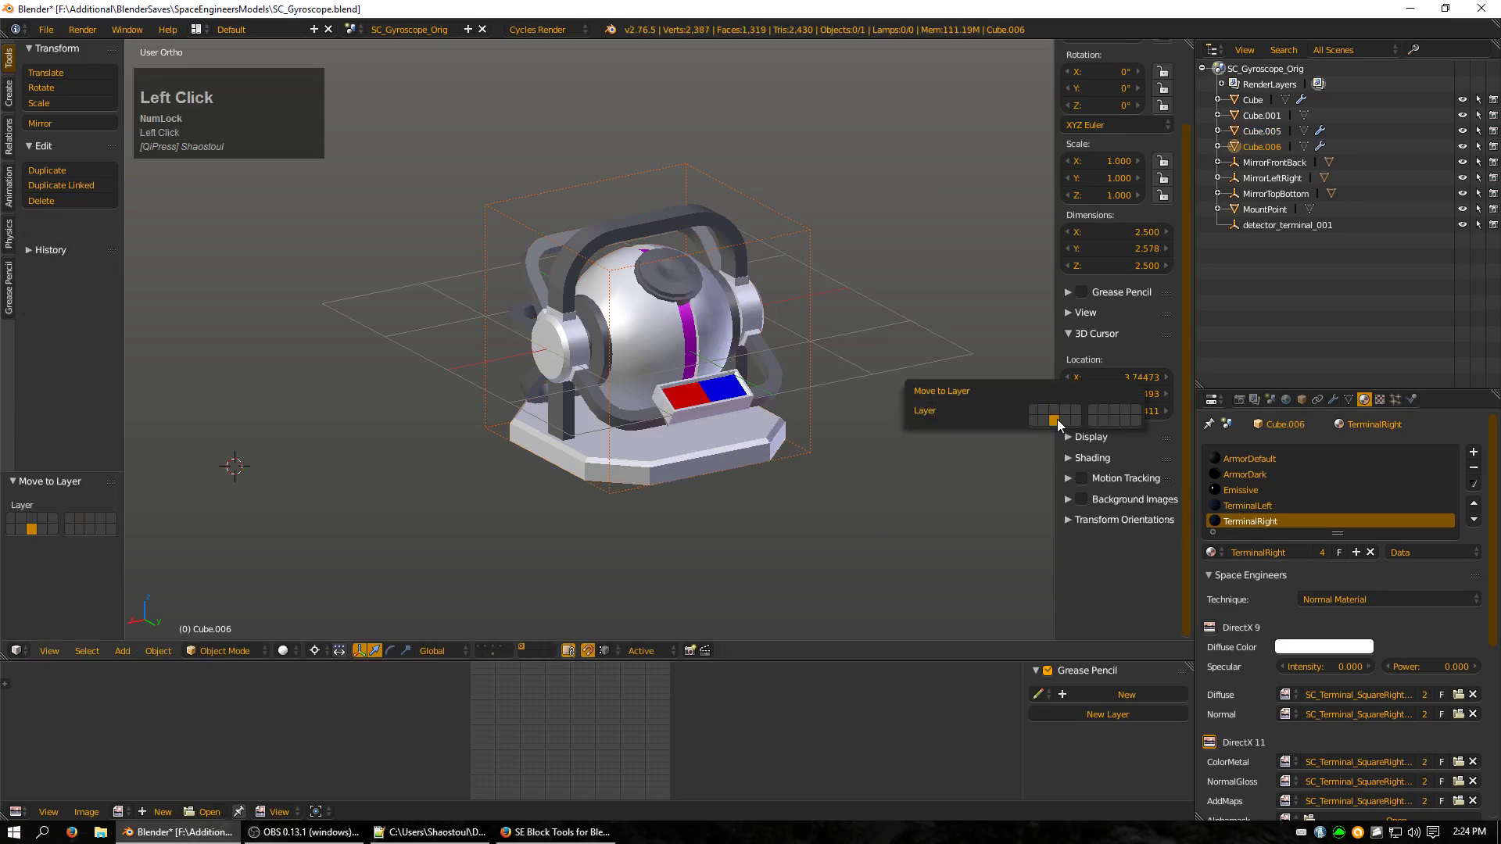
pyautogui.click(493, 653)
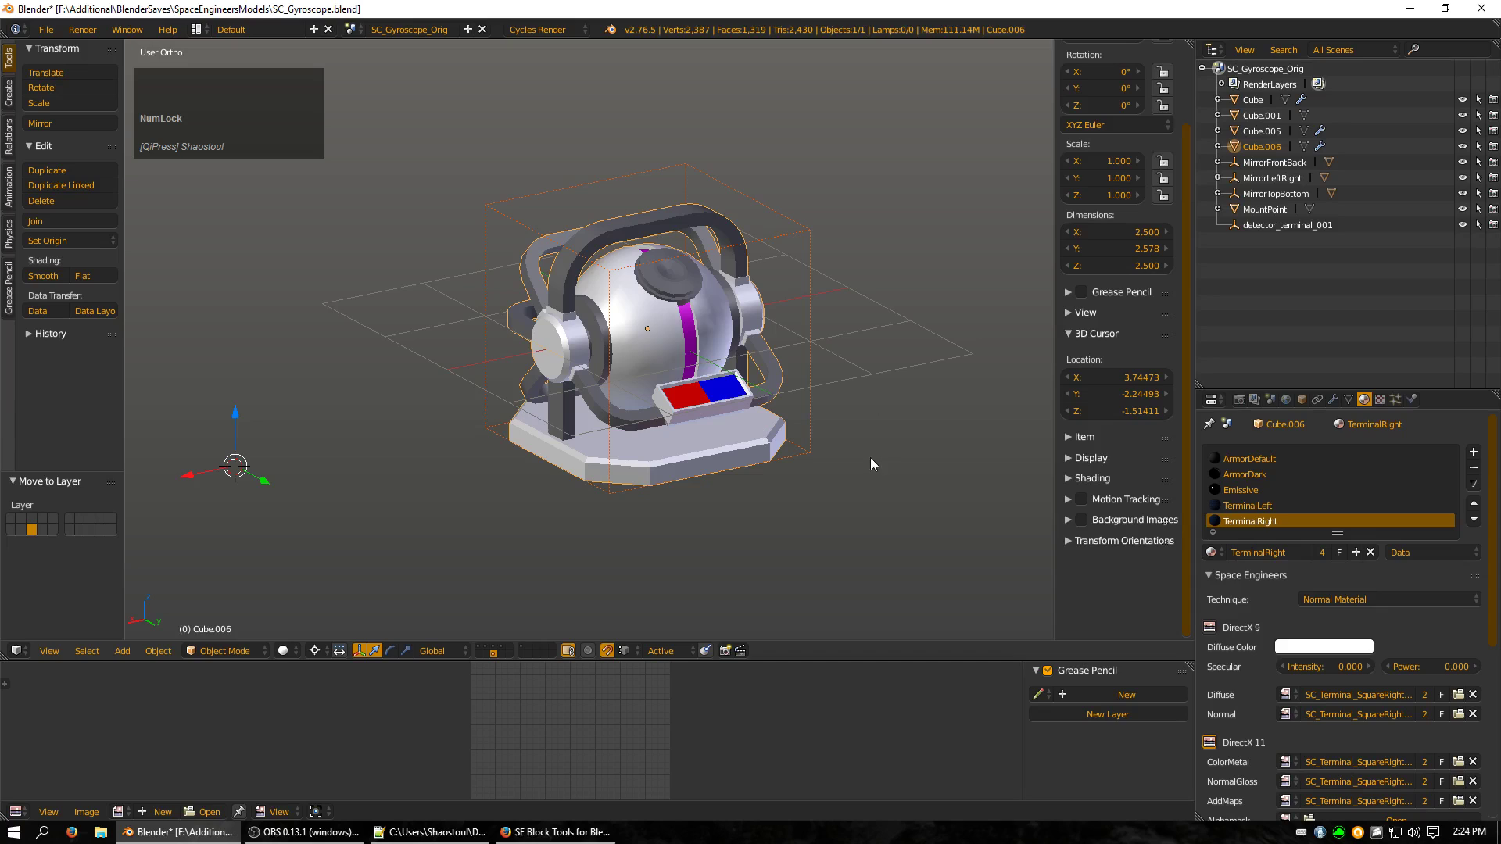
# Remove the copy's material slots and create a new material named 'Default'.
pyautogui.click(1483, 471)
pyautogui.click(1483, 471)
pyautogui.click(1483, 471)
pyautogui.click(1484, 471)
pyautogui.click(1483, 470)
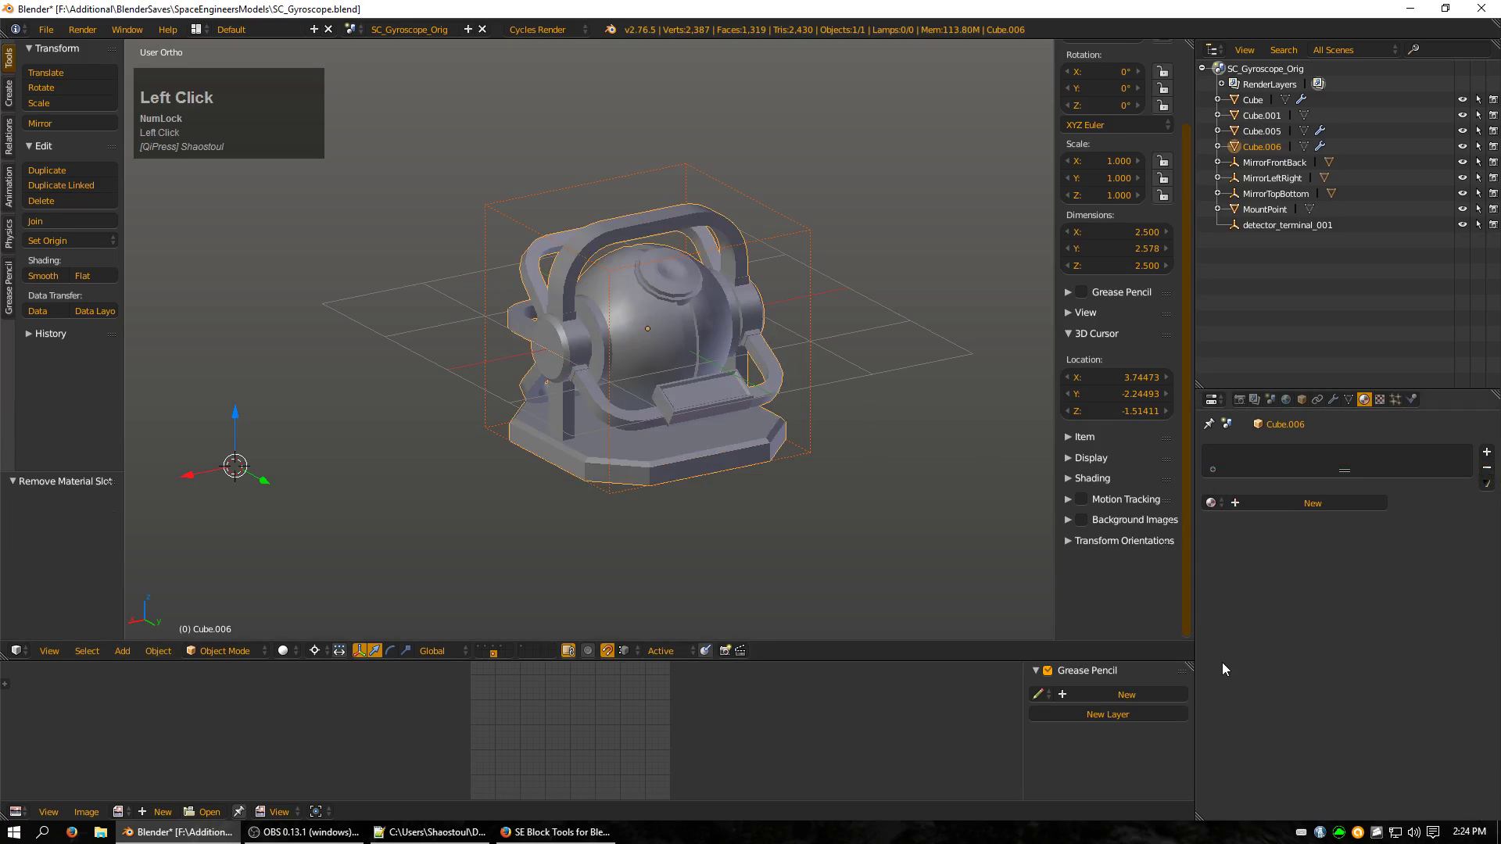
pyautogui.click(1286, 503)
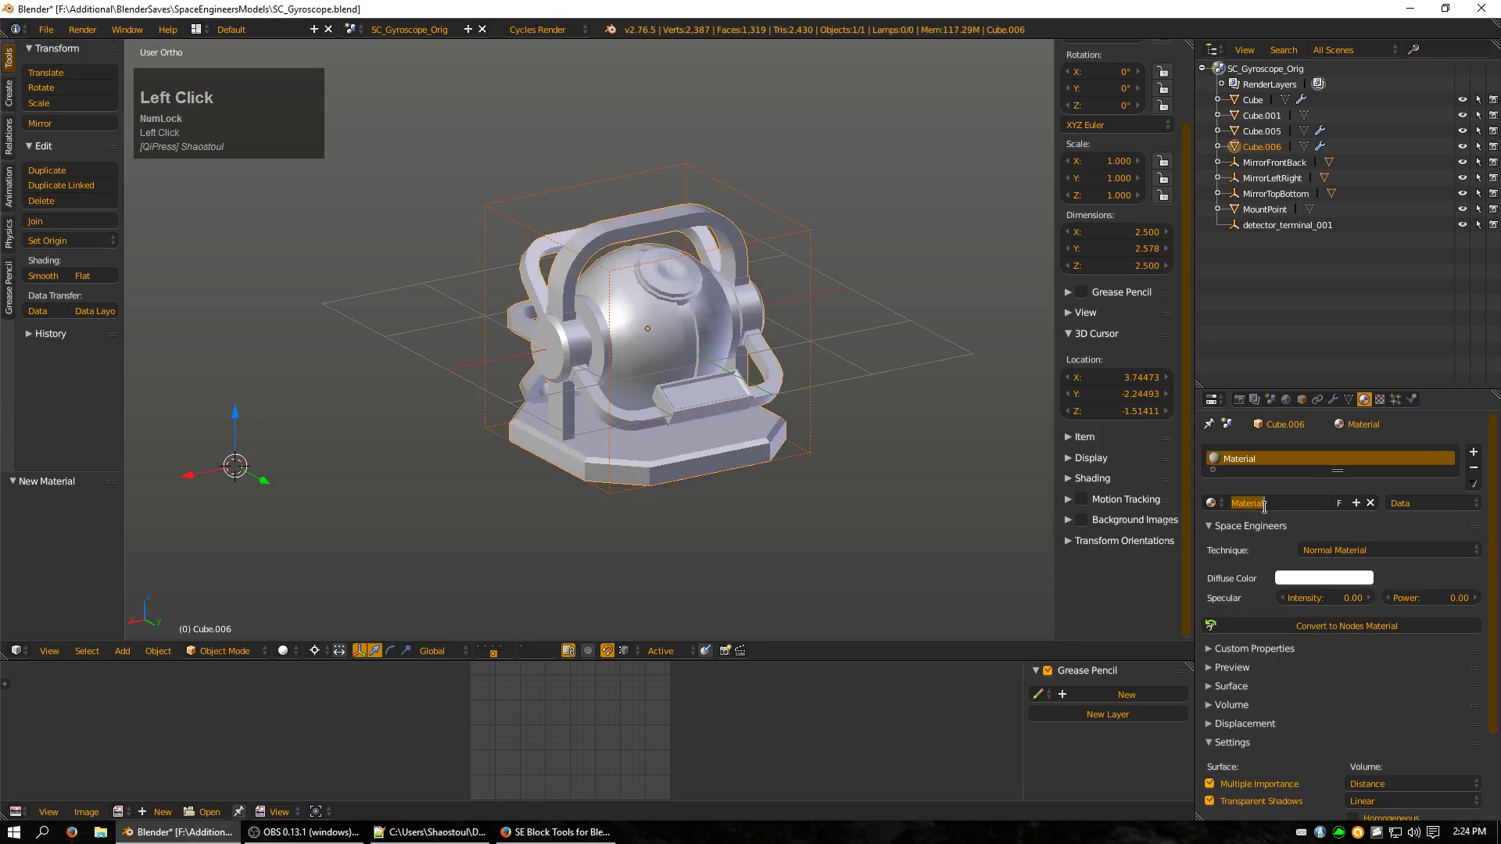
pyautogui.write('Default')
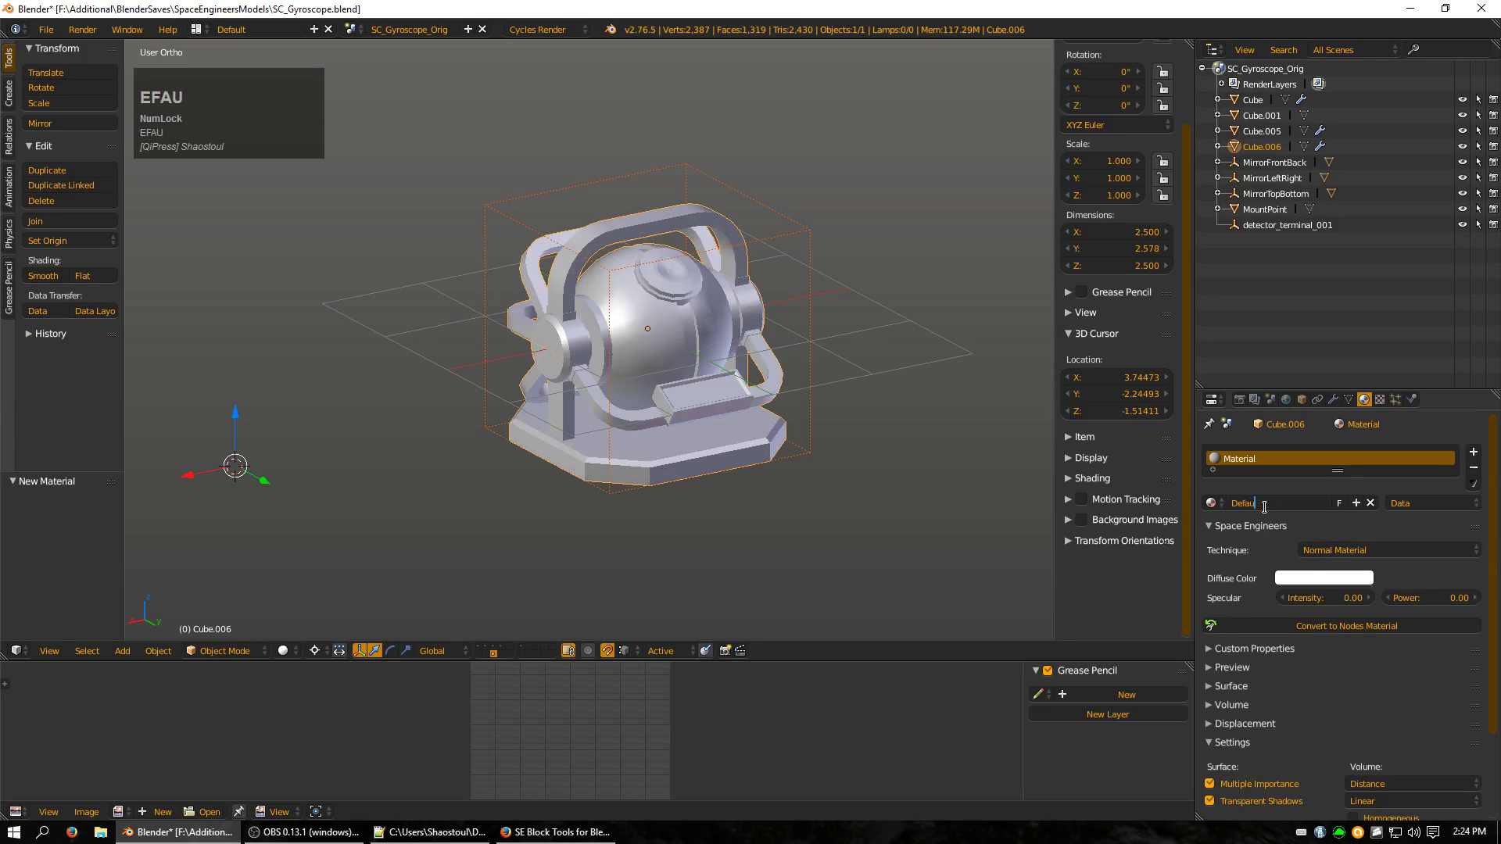
pyautogui.click(1347, 626)
# Load SC_Basic_me, _ns, _cm, _ng and _add .dds files into the Diffuse, Normal, ColorMetal, NormalGloss and AddMaps slots.
pyautogui.click(1358, 626)
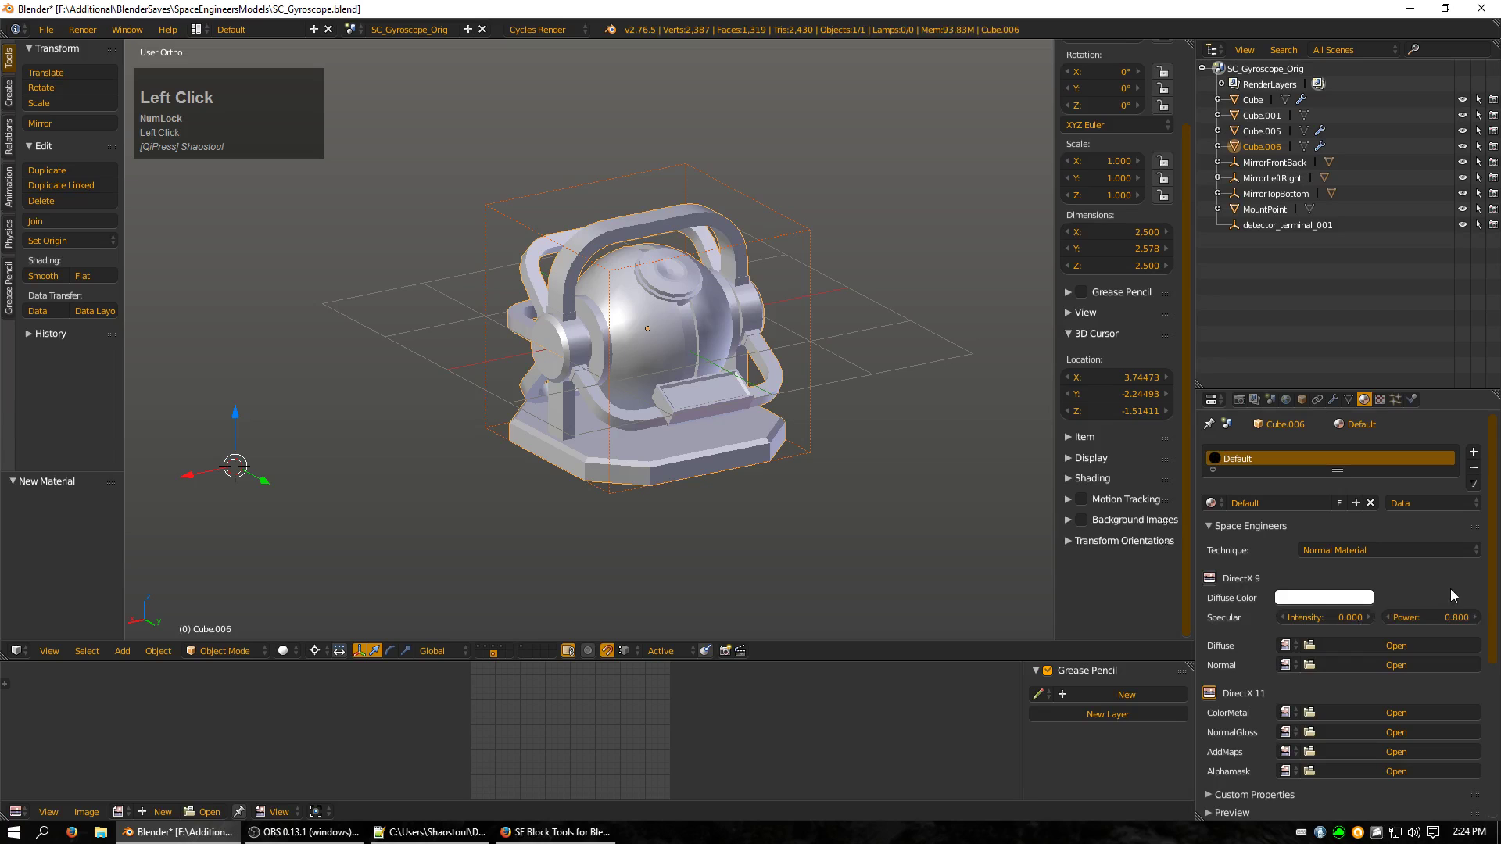
pyautogui.click(1396, 645)
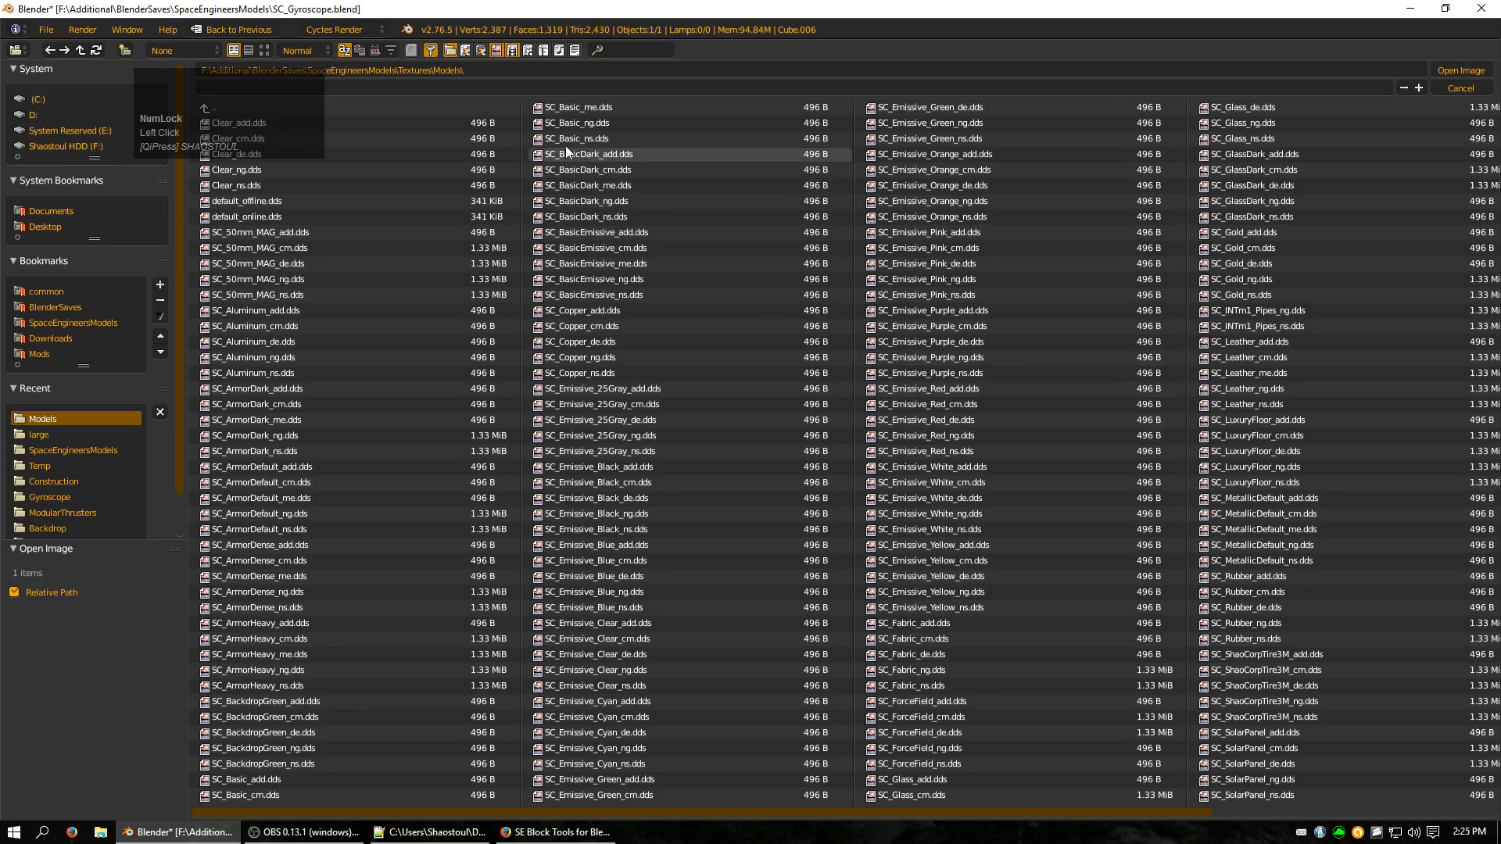
pyautogui.doubleClick(579, 110)
pyautogui.click(1329, 668)
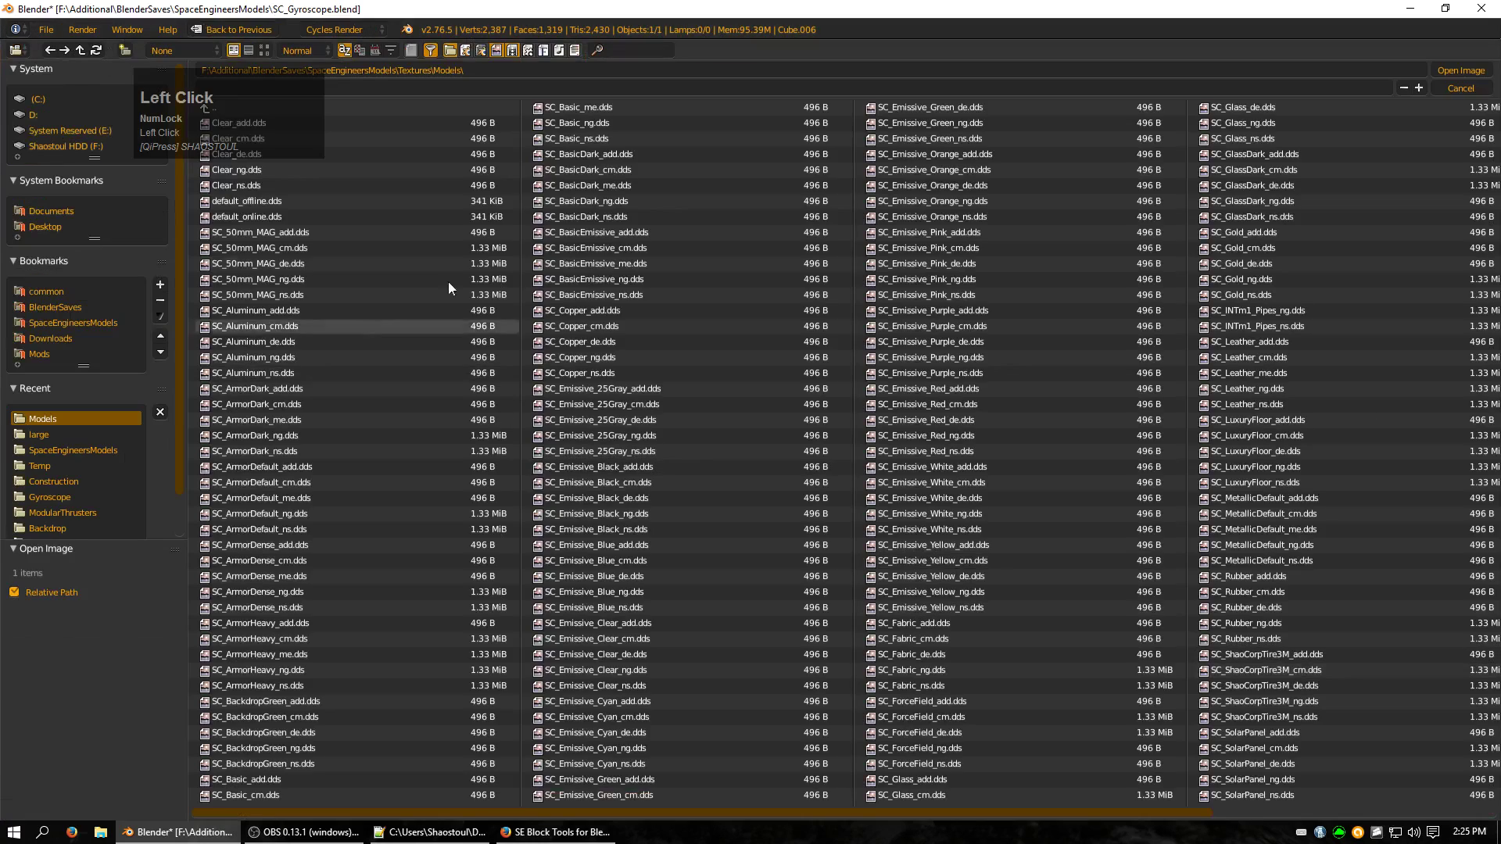
pyautogui.doubleClick(557, 148)
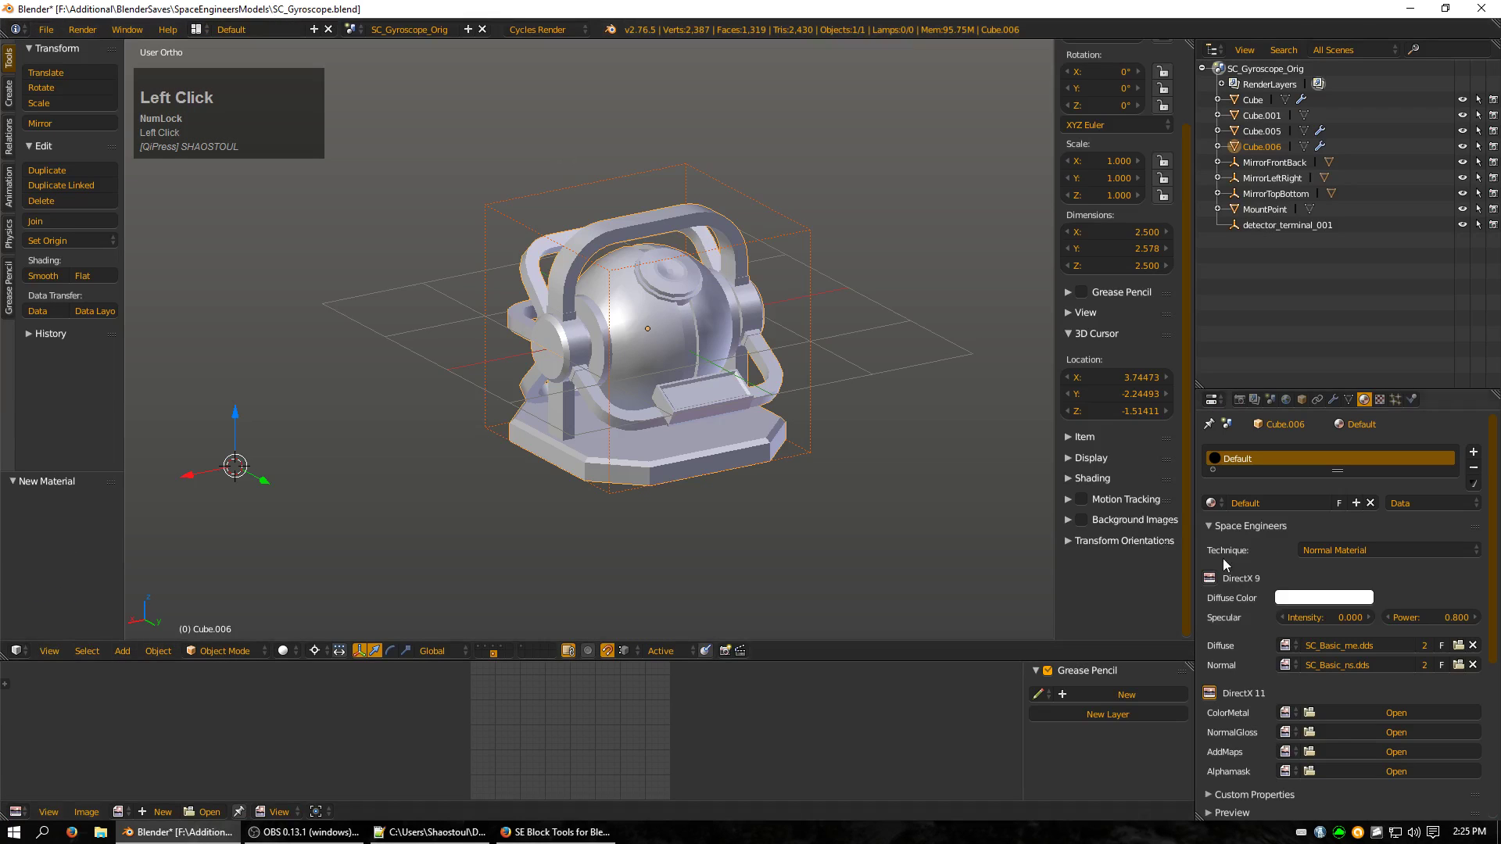
pyautogui.click(1349, 710)
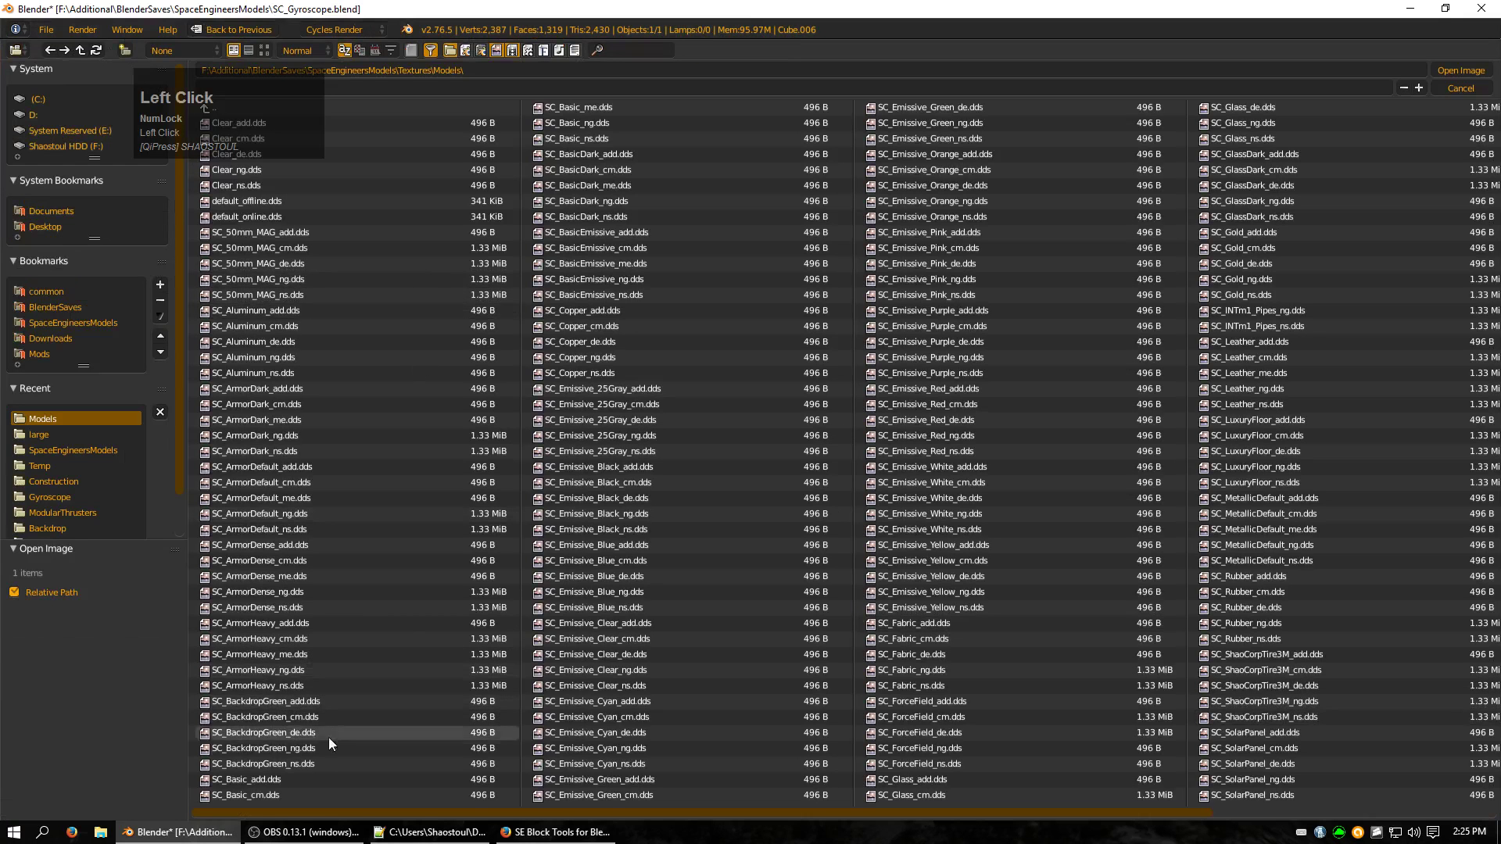
pyautogui.doubleClick(266, 794)
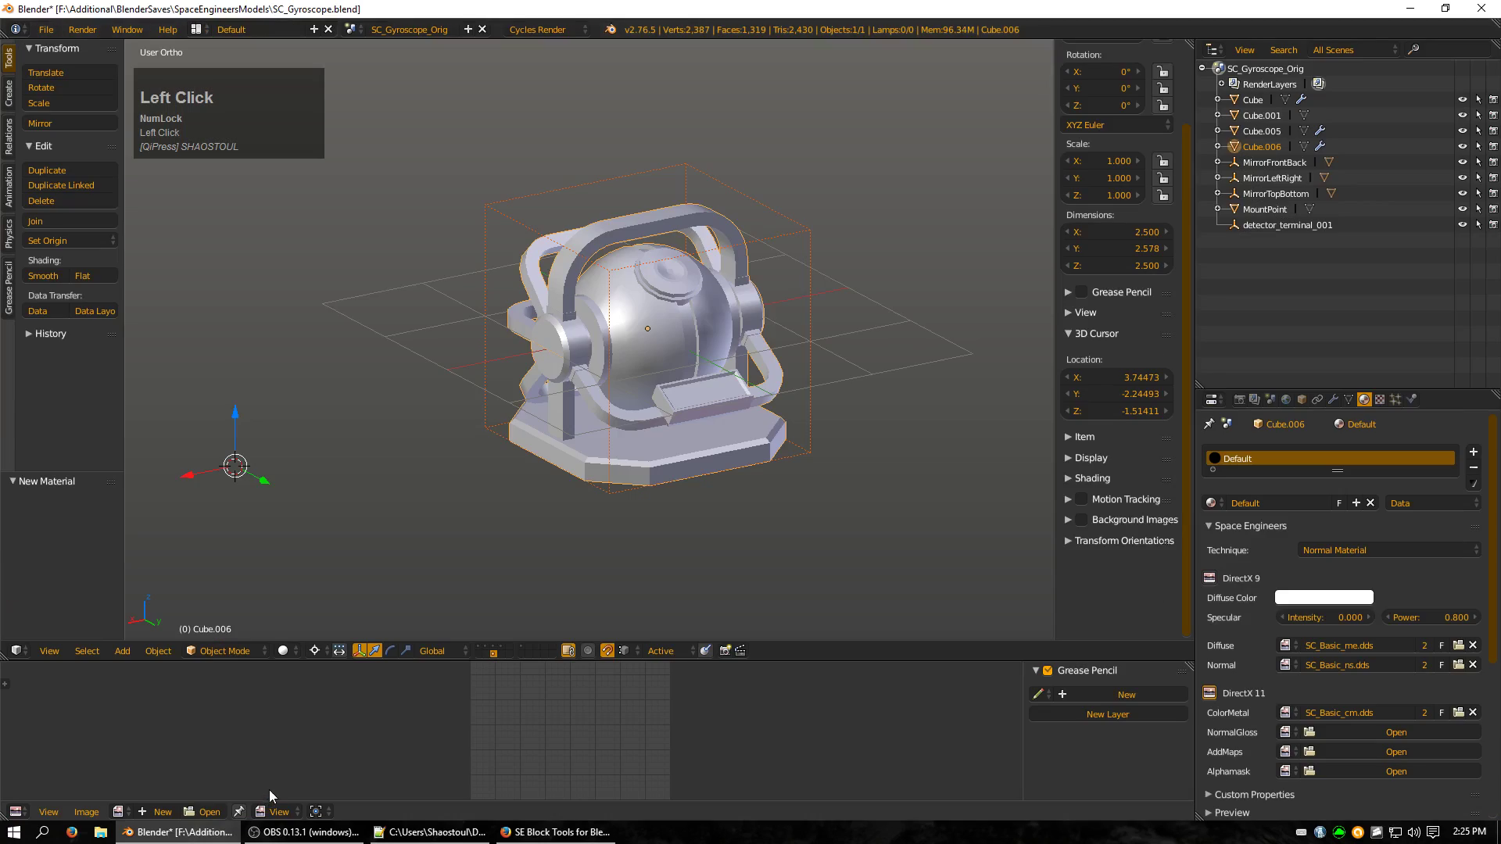
pyautogui.click(1409, 727)
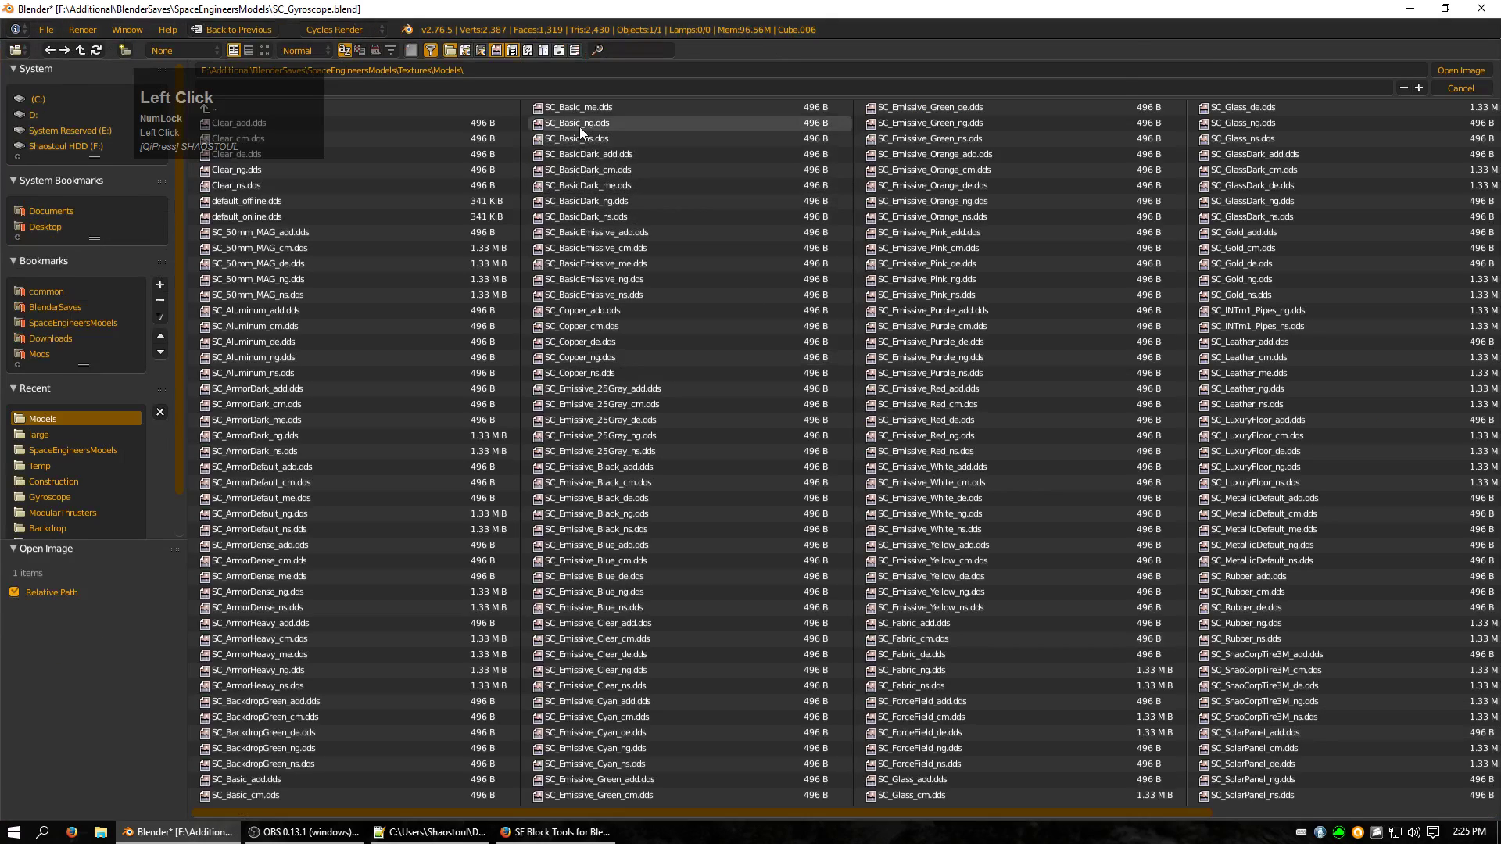
pyautogui.doubleClick(580, 125)
pyautogui.click(1405, 749)
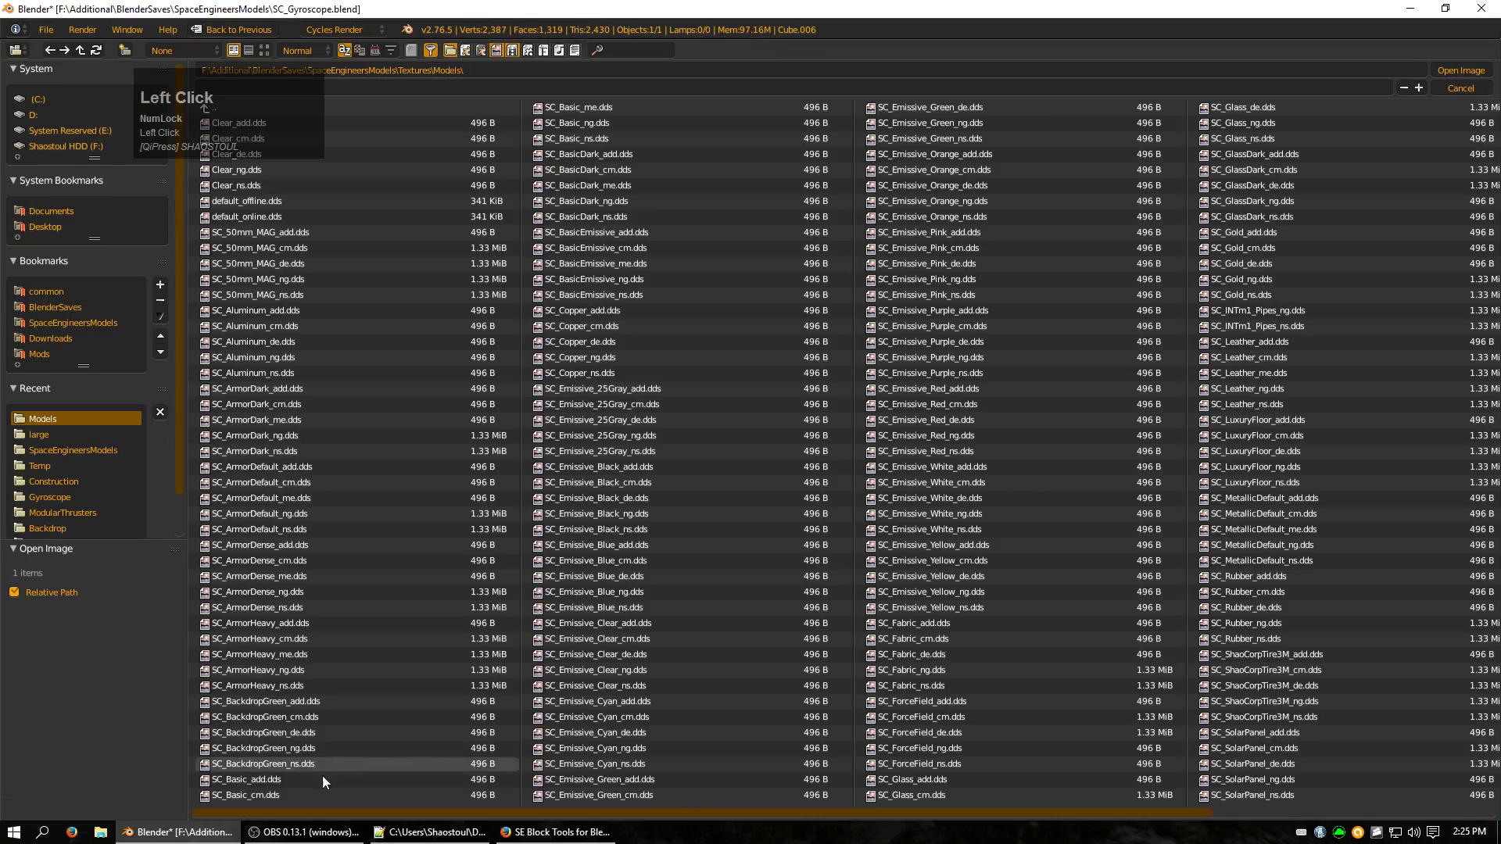
pyautogui.doubleClick(270, 781)
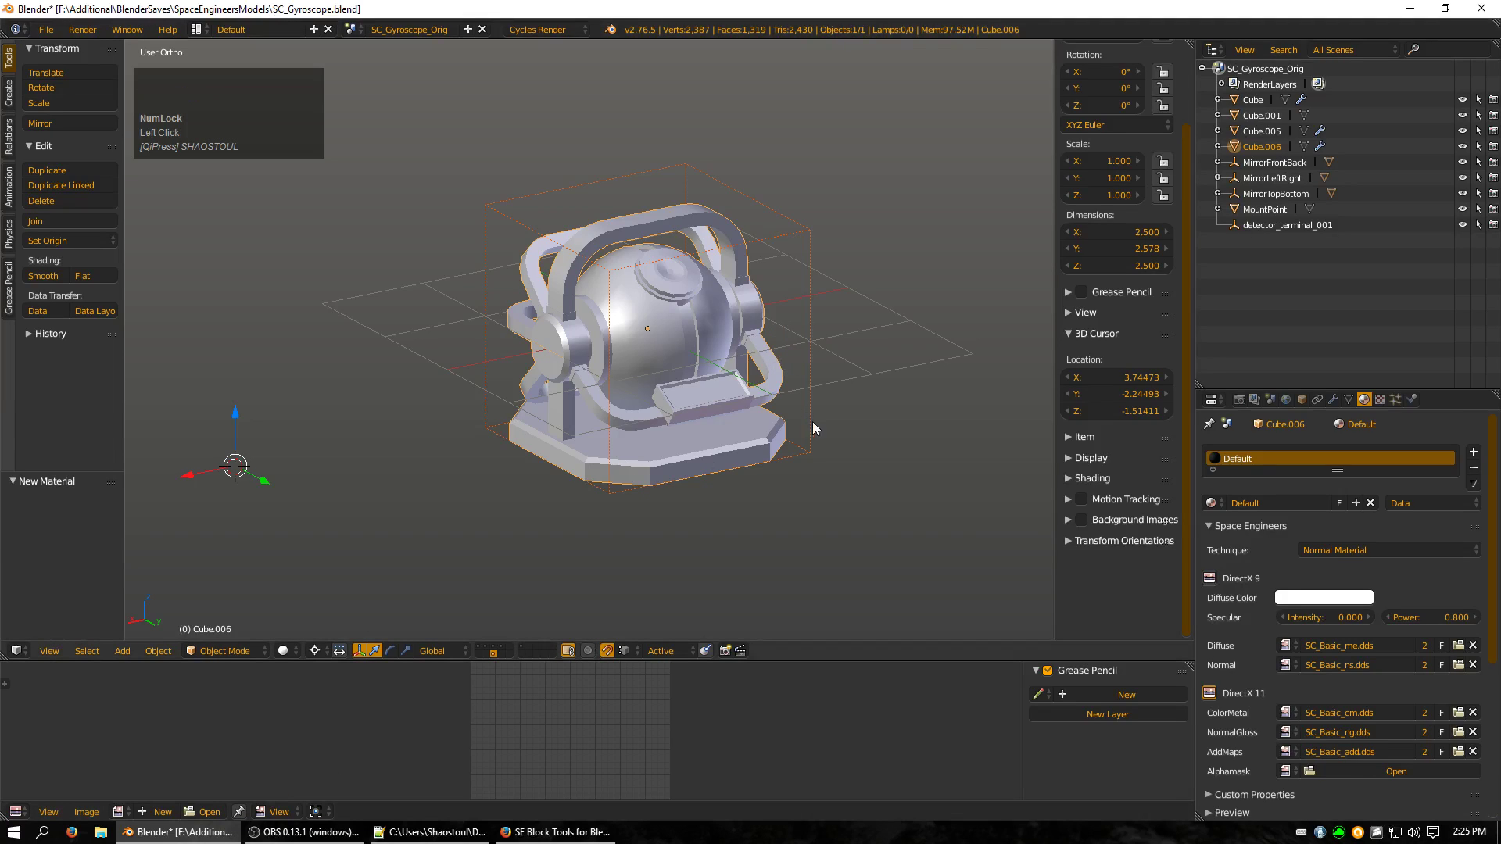
# Set the Default material's viewport colour to orange by editing its RGB values.
pyautogui.scroll(-6, 1333, 602)
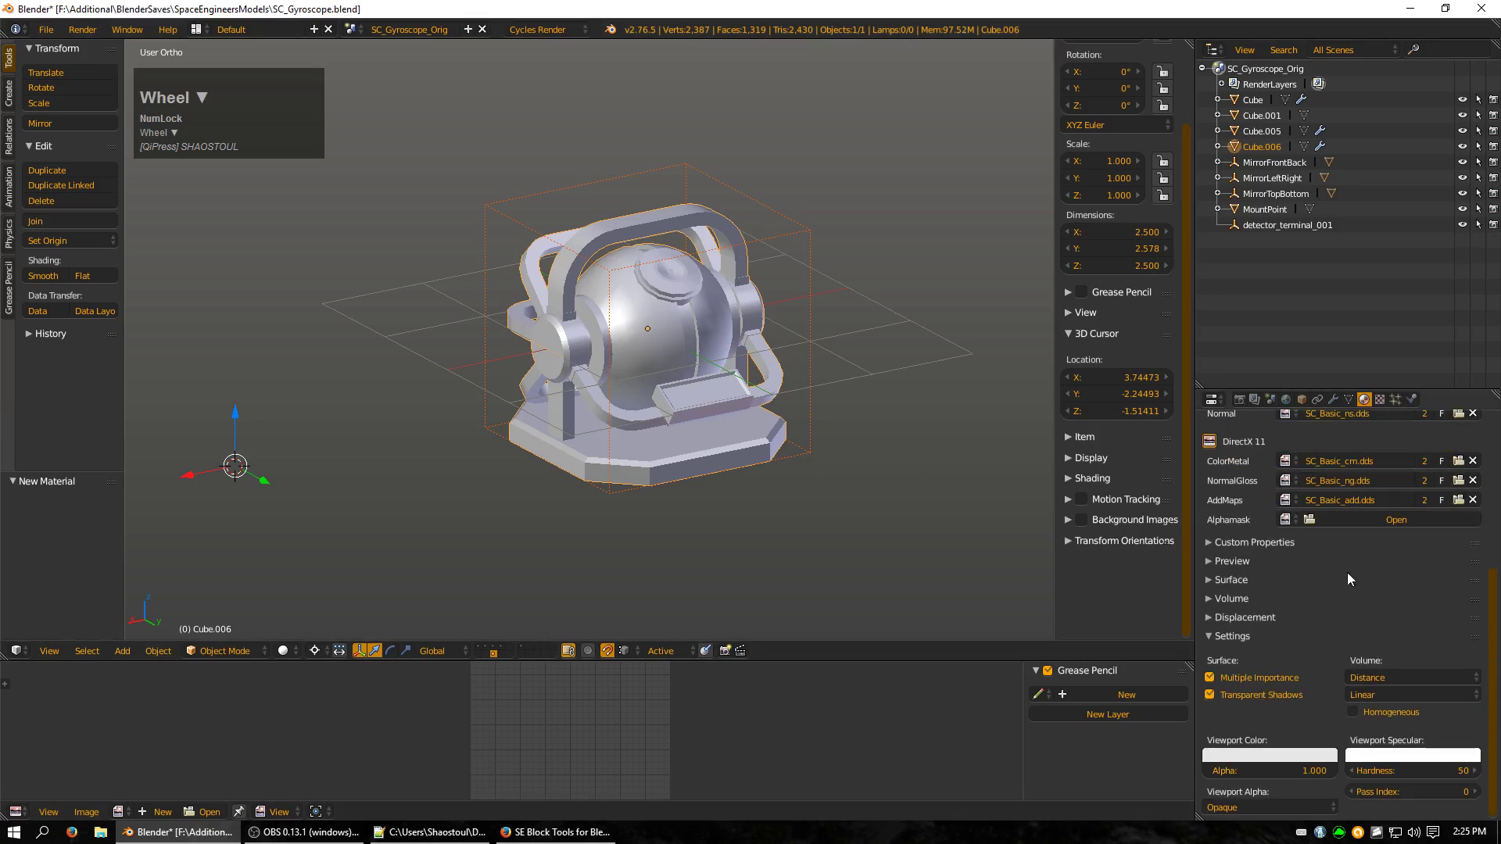
pyautogui.click(1244, 757)
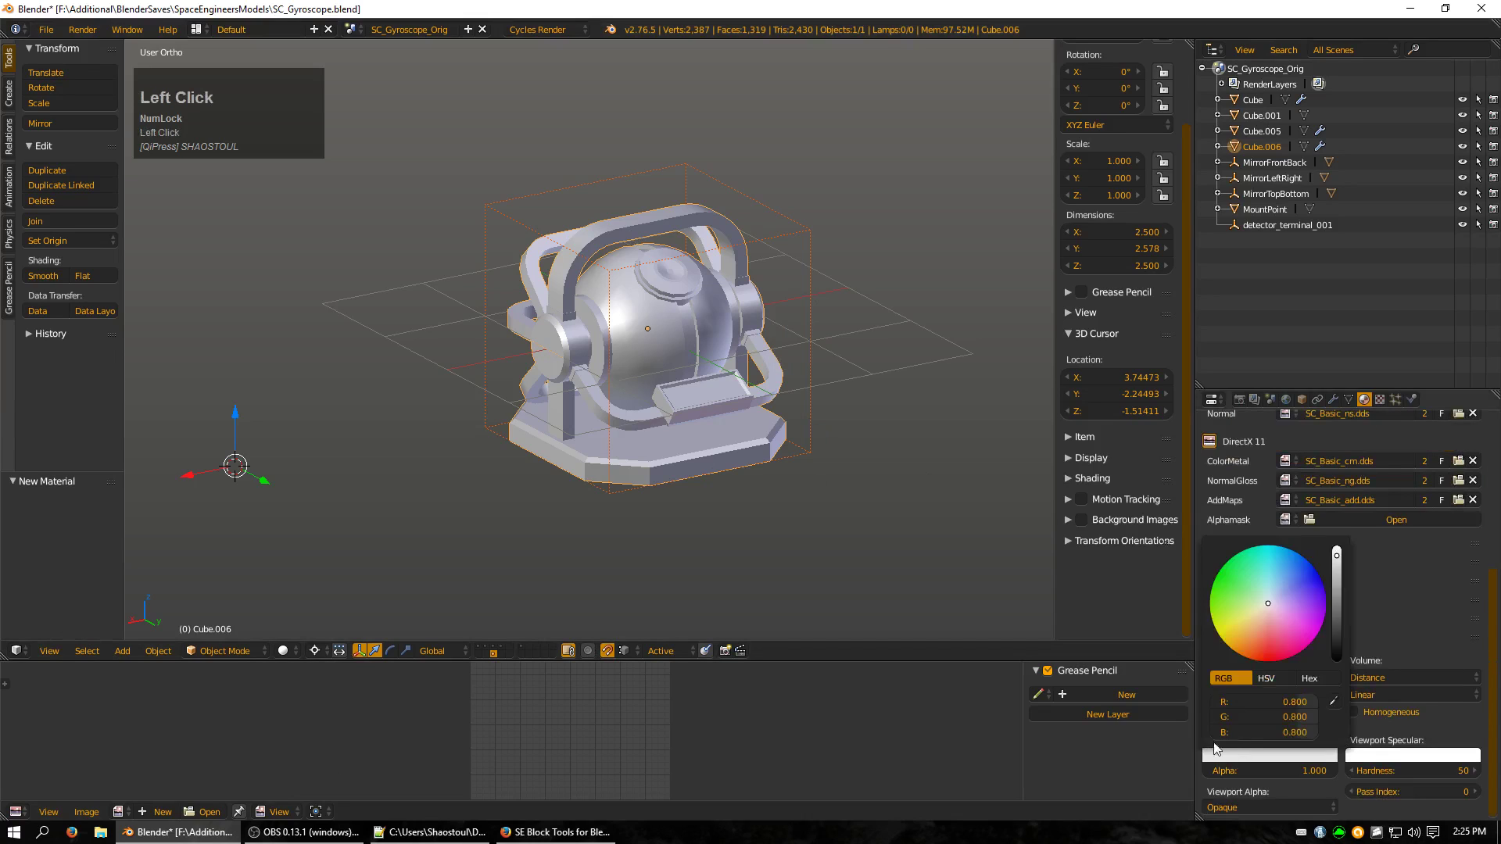
pyautogui.click(1263, 769)
pyautogui.click(1262, 756)
pyautogui.moveTo(1256, 701); pyautogui.dragTo(1314, 715)
pyautogui.press('Return')
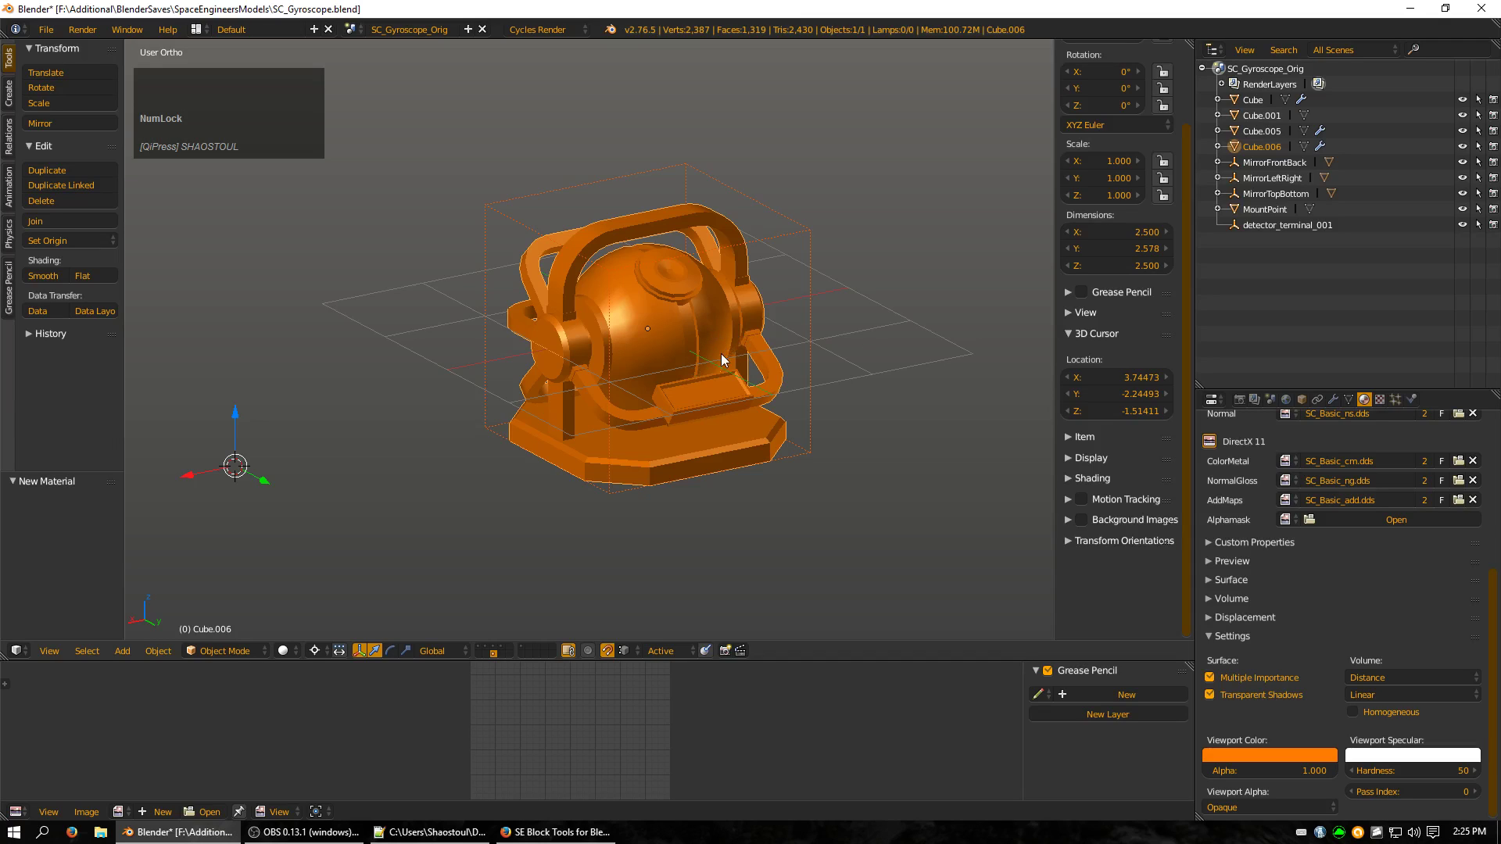
# Delete Cube.006's terminal panel and adjoining front rail faces, leaving 1,246 faces.
pyautogui.press('Tab')
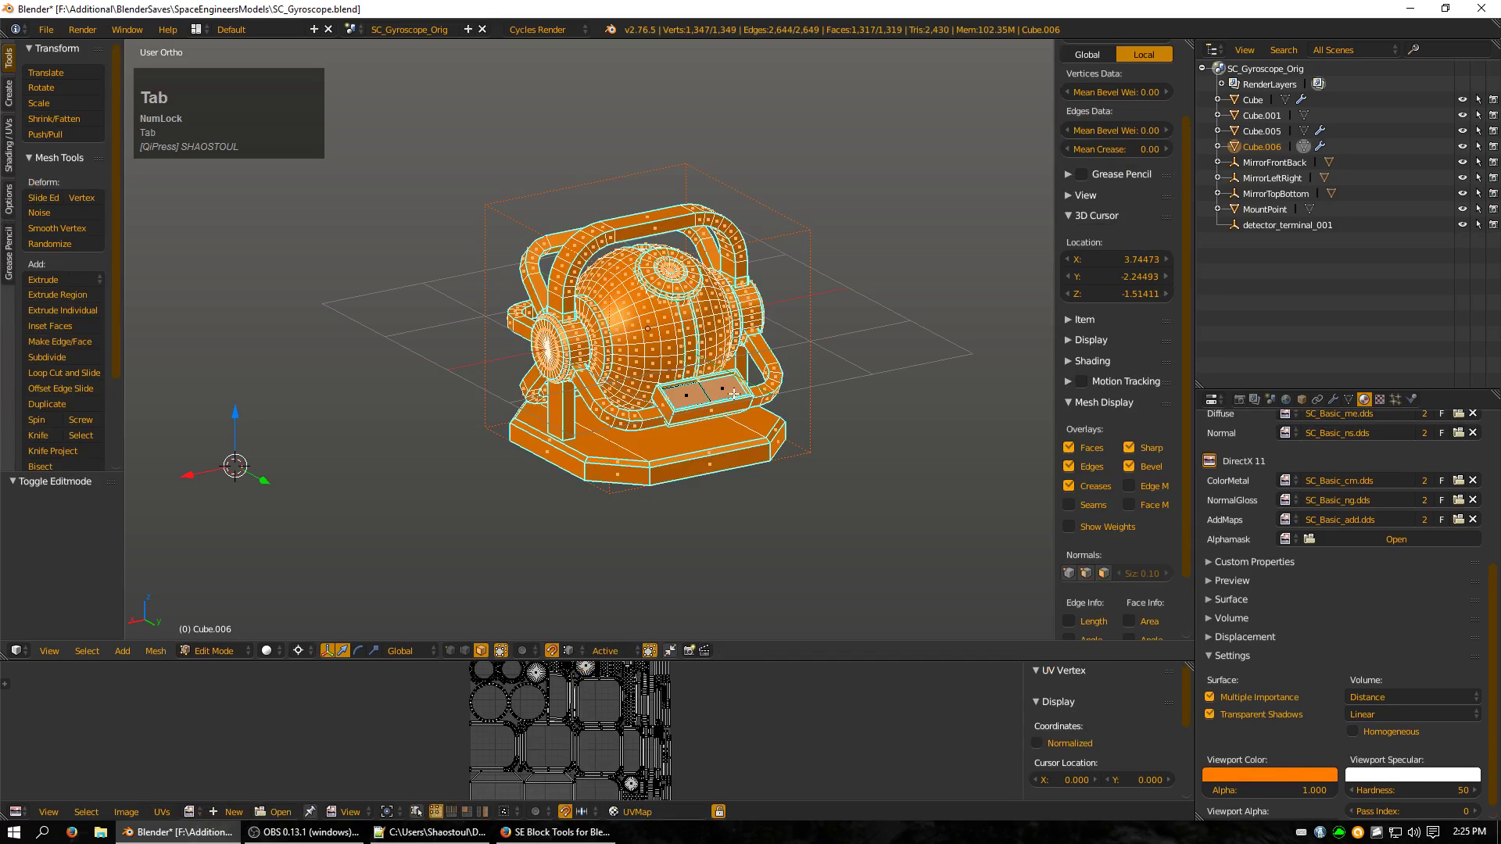
pyautogui.scroll(1, 734, 395)
pyautogui.keyDown('alt'); pyautogui.rightClick(741, 428); pyautogui.keyUp('alt')
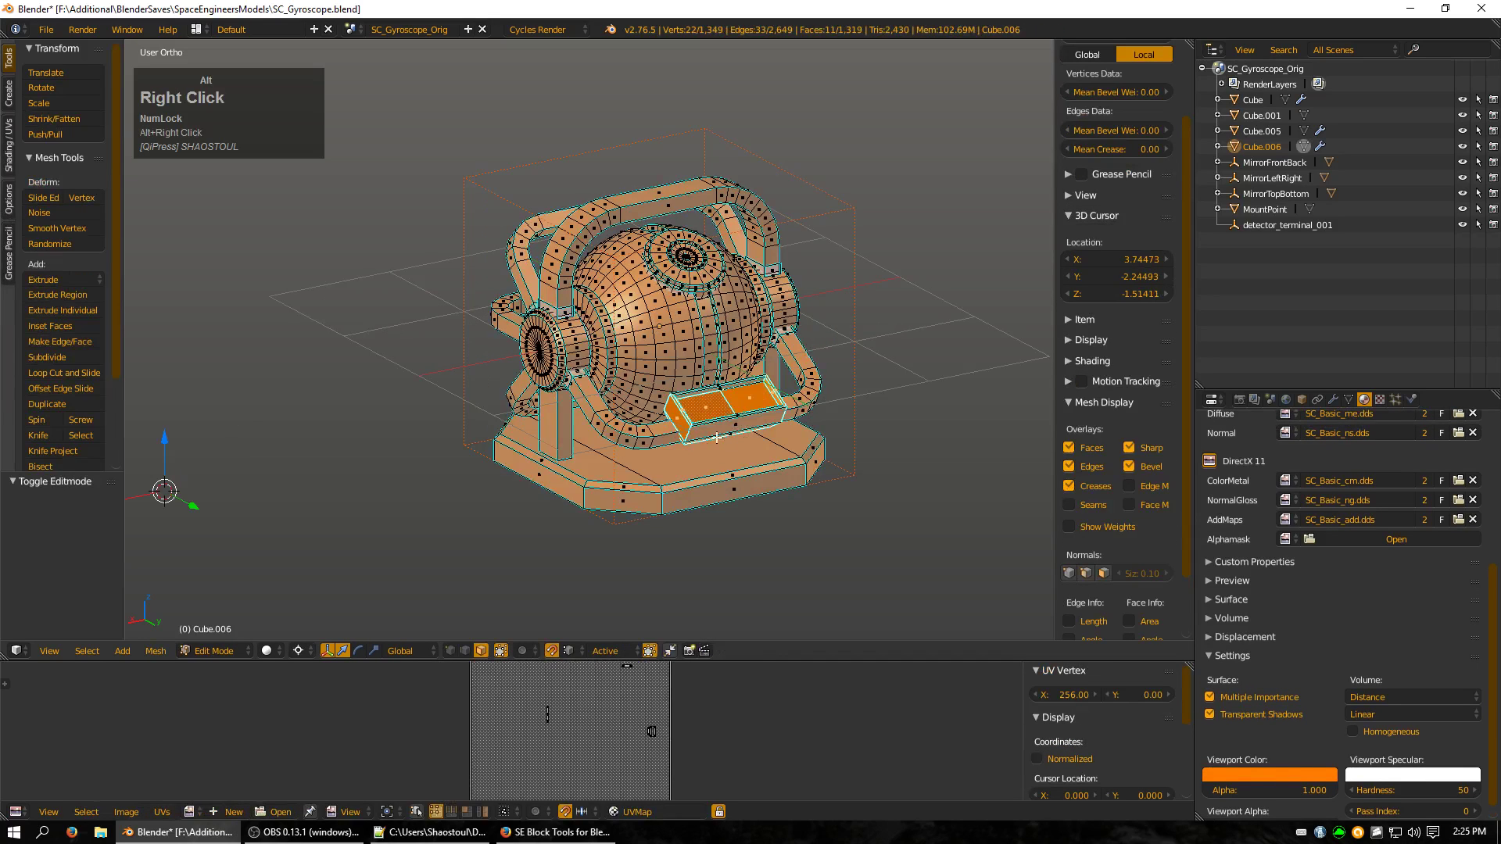
pyautogui.keyDown('alt'); pyautogui.keyDown('shift'); pyautogui.rightClick(577, 384); pyautogui.keyUp('shift'); pyautogui.keyUp('alt')
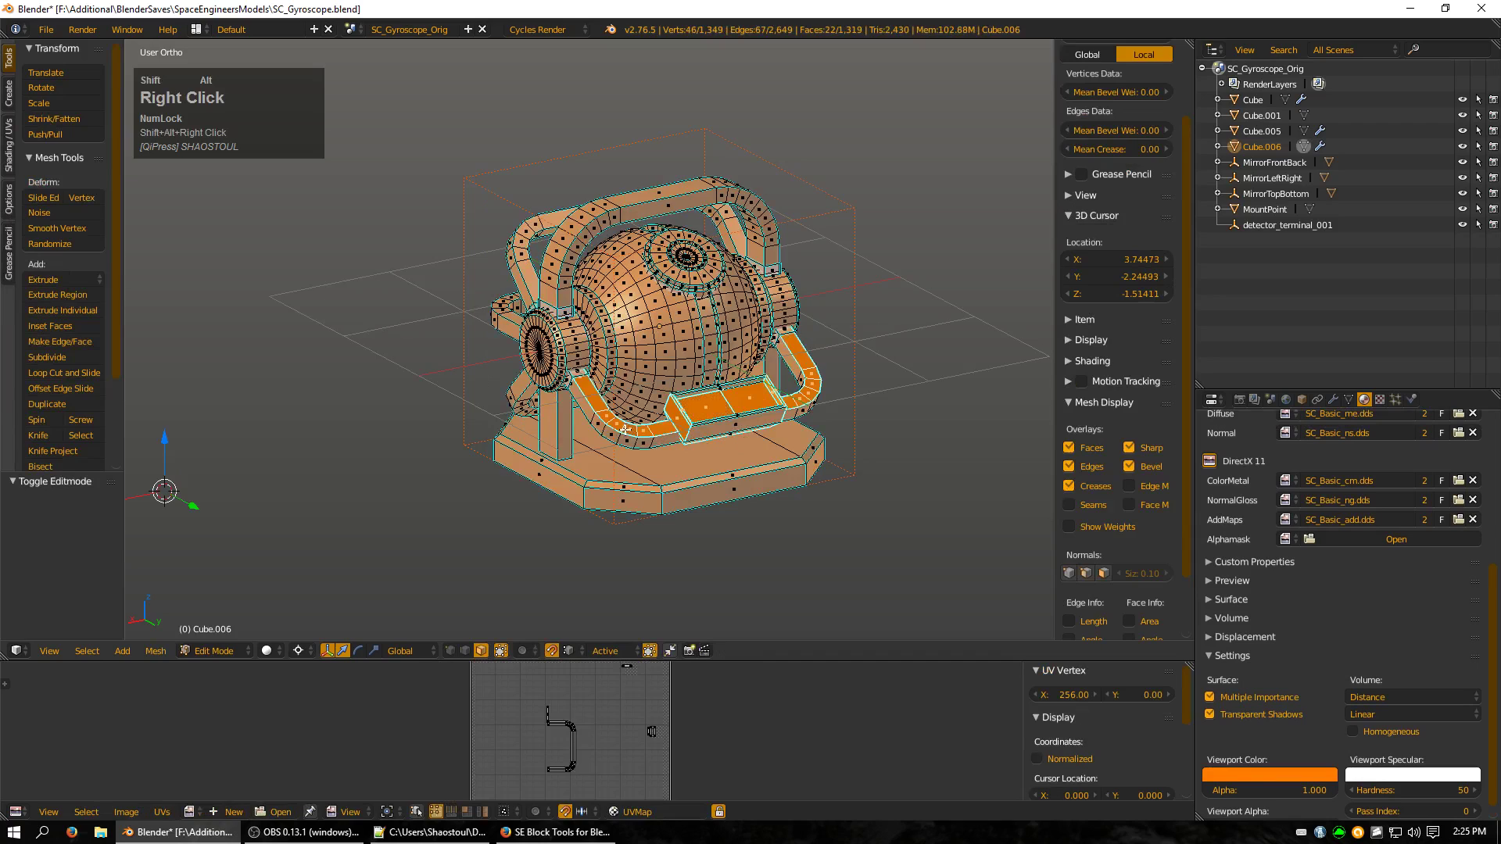
pyautogui.keyDown('shift'); pyautogui.rightClick(579, 377); pyautogui.keyUp('shift')
pyautogui.press('ctrl+KP_Add')
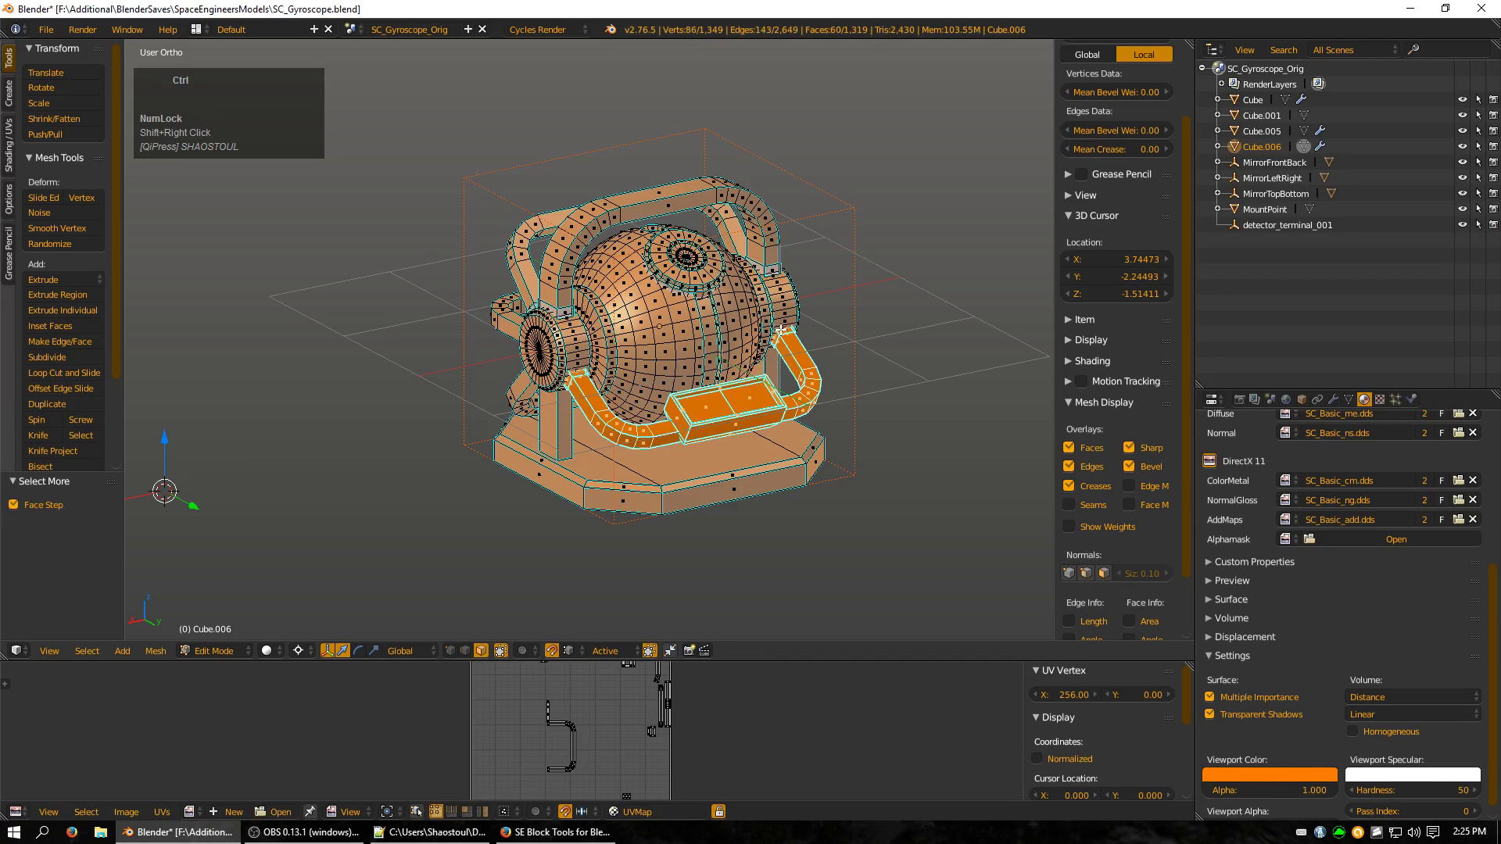
pyautogui.press('x')
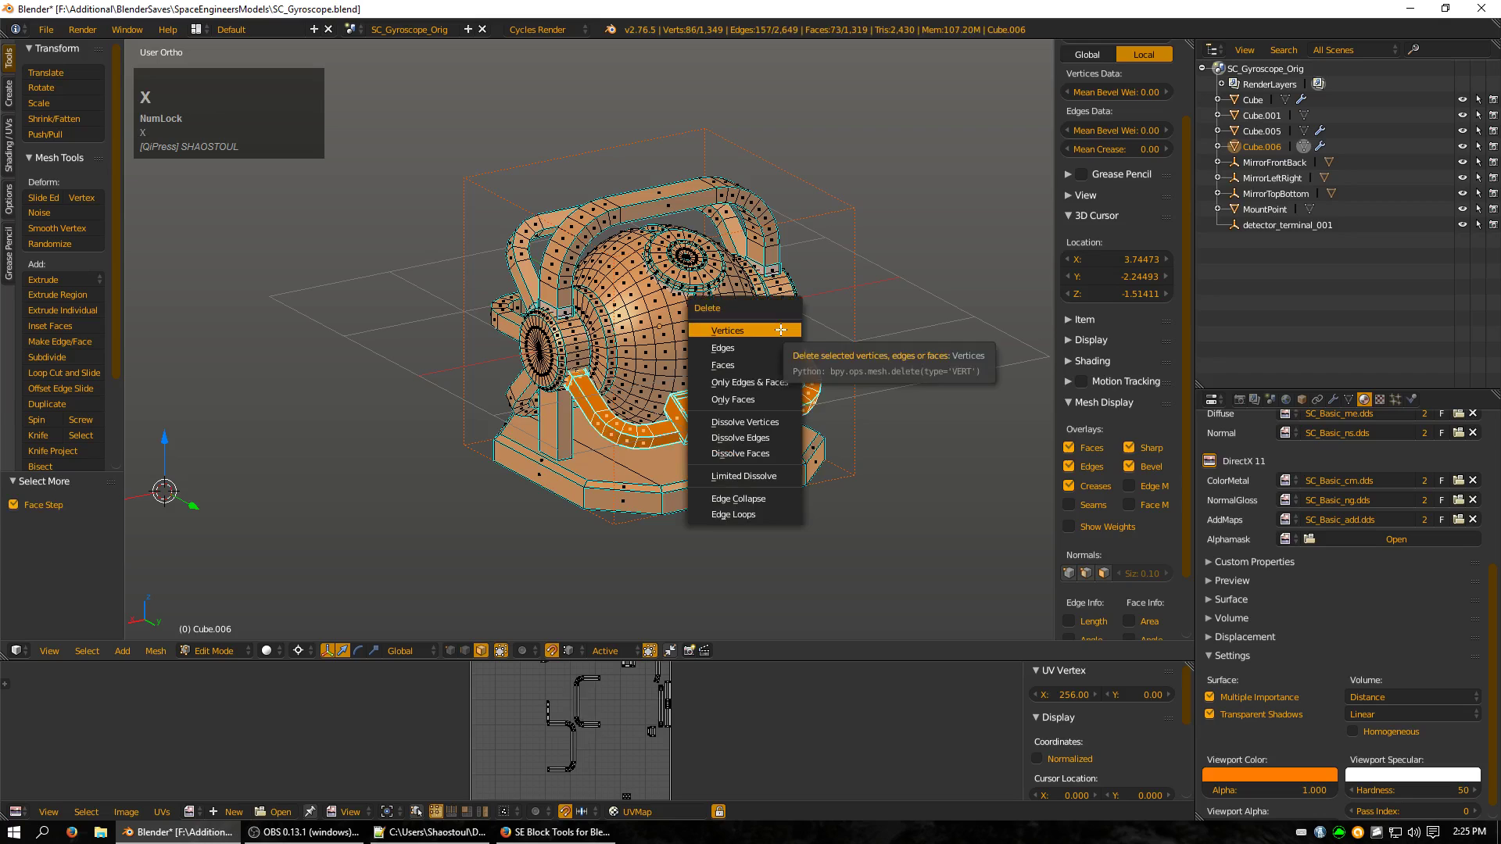
pyautogui.click(779, 324)
pyautogui.press('Tab')
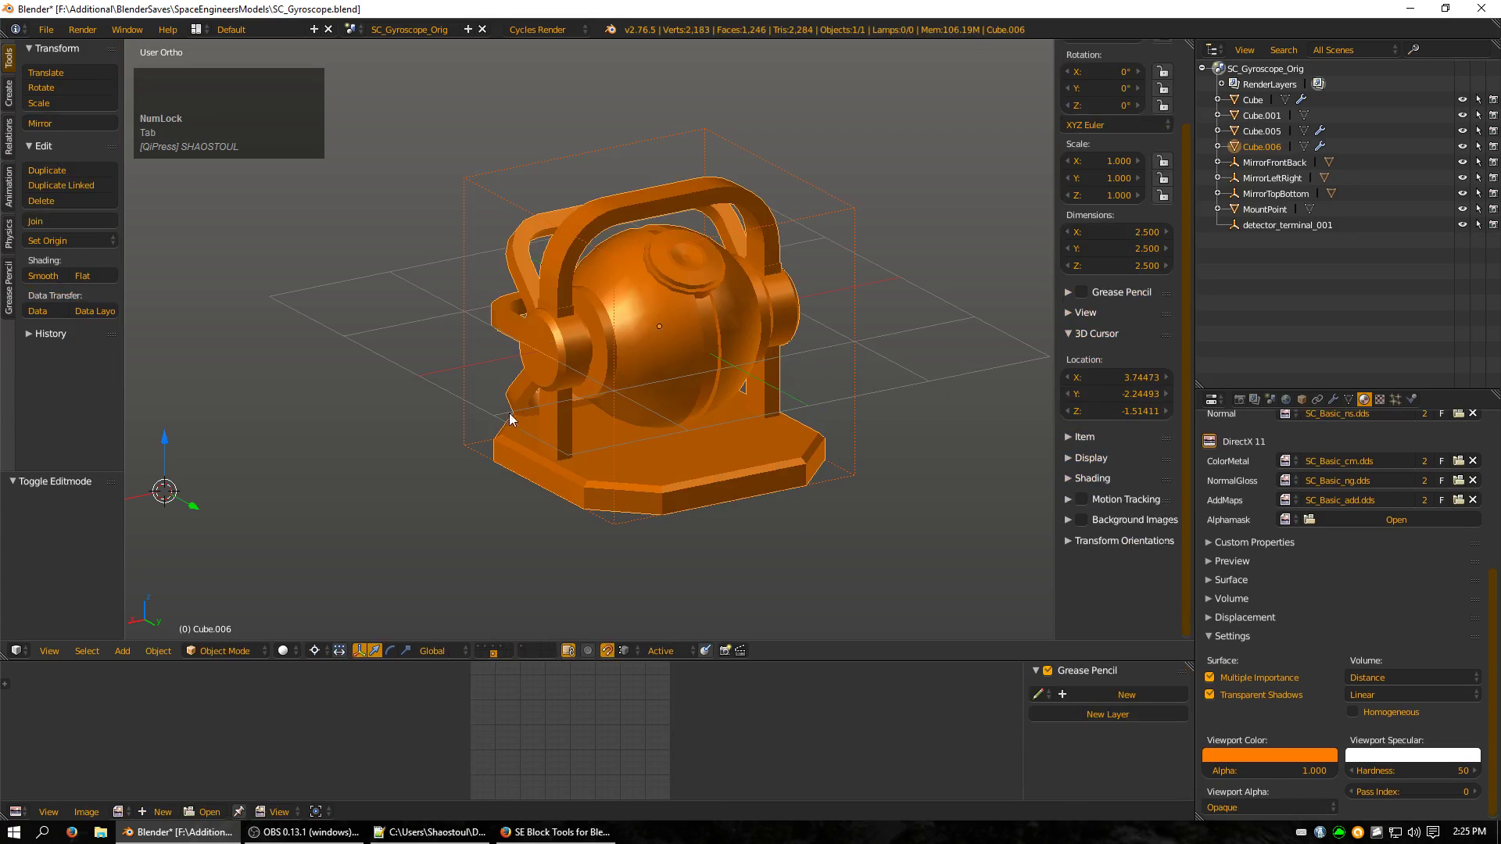
# Duplicate the trimmed gyroscope in place as Cube.007, move it to its own layer and edit its mesh.
pyautogui.moveTo(510, 420); pyautogui.dragTo(610, 417, button='middle')
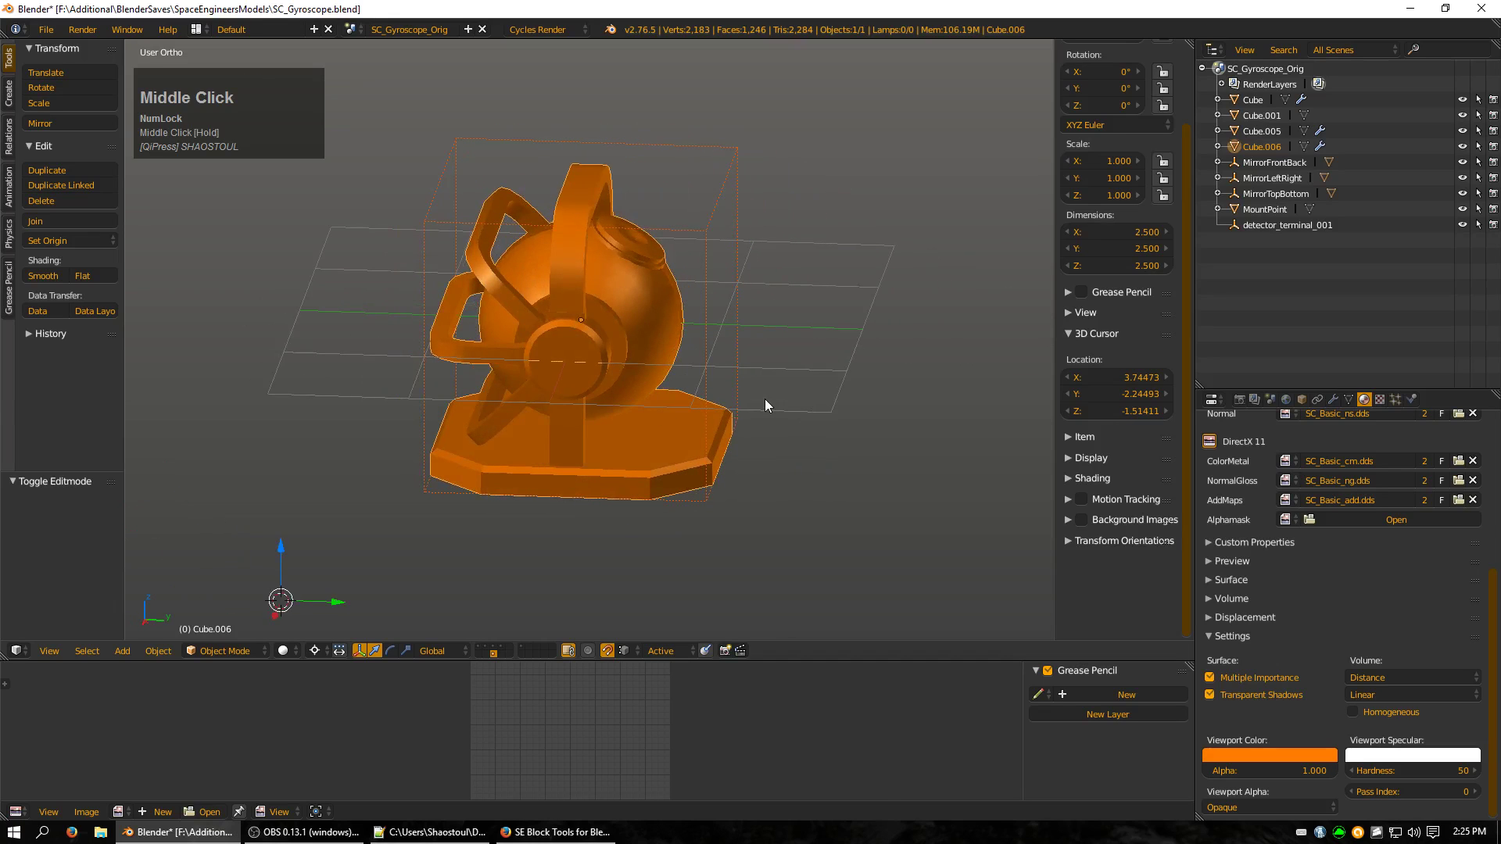
pyautogui.press('shift')
pyautogui.hotkey('shift', 'd')
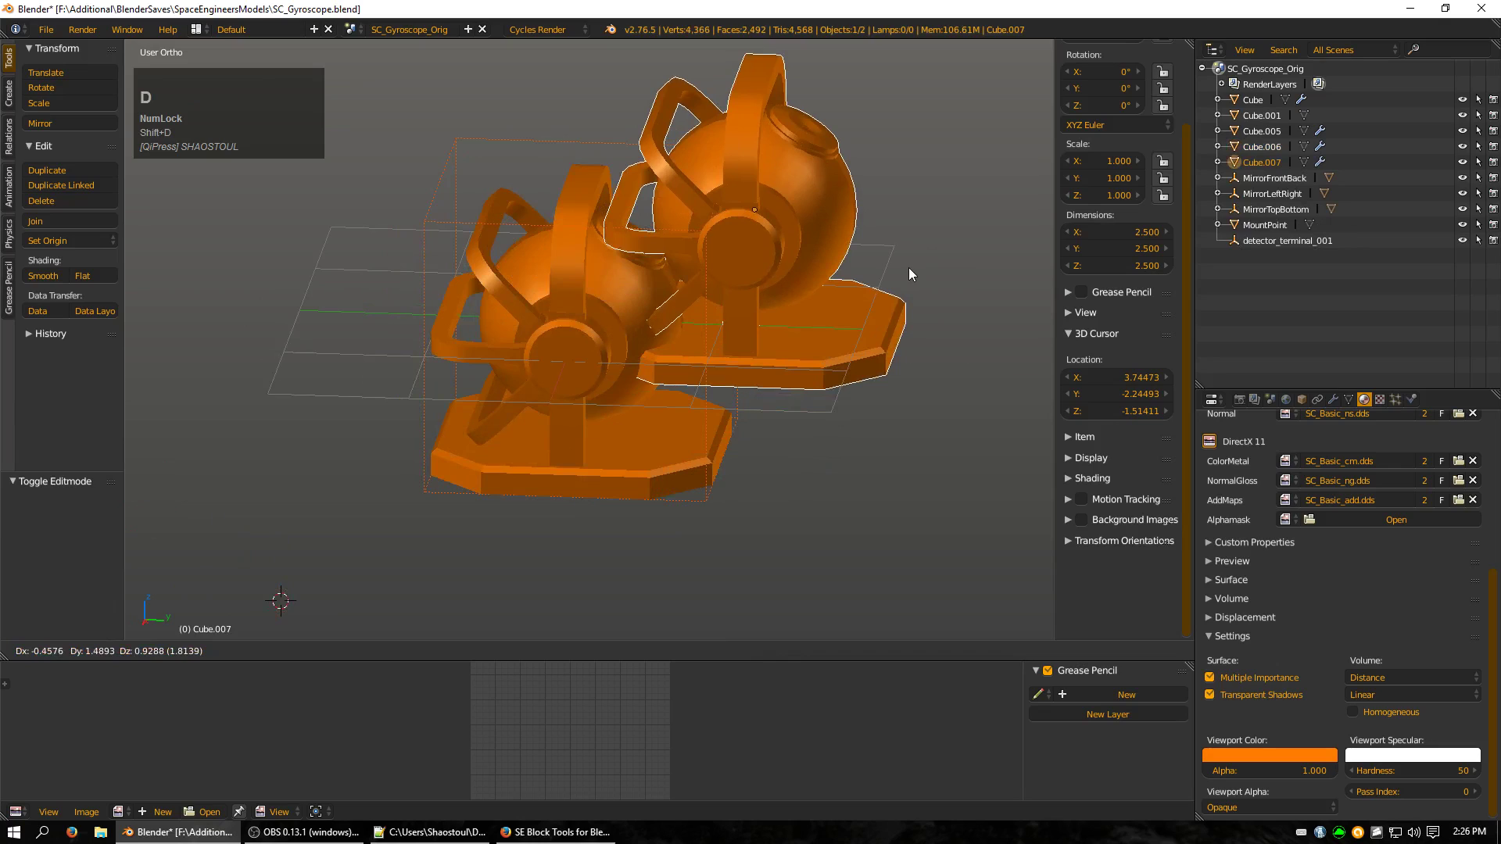
pyautogui.rightClick(909, 267)
pyautogui.press('m')
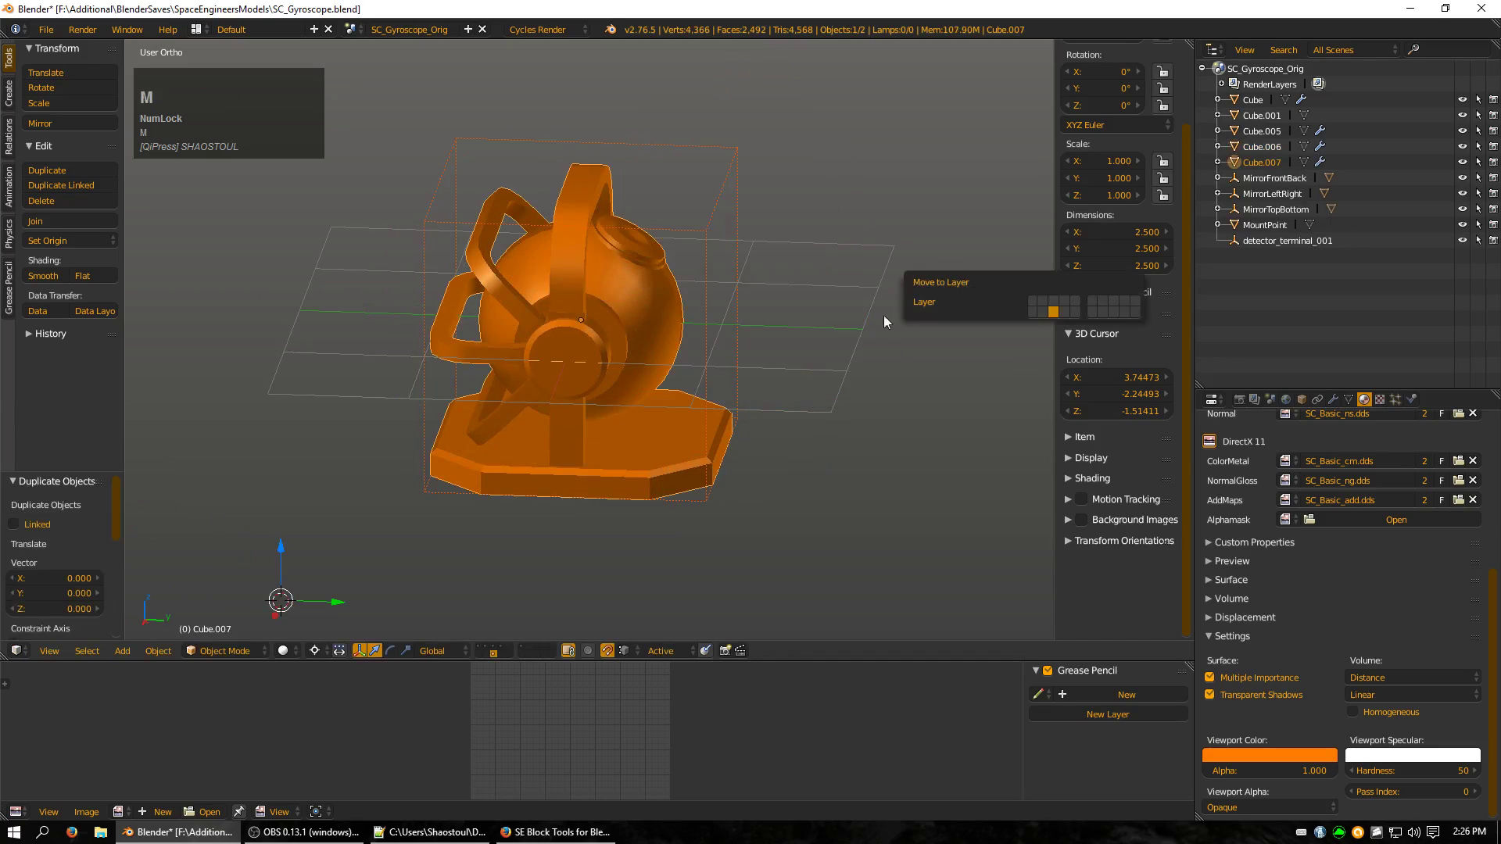
pyautogui.press('m')
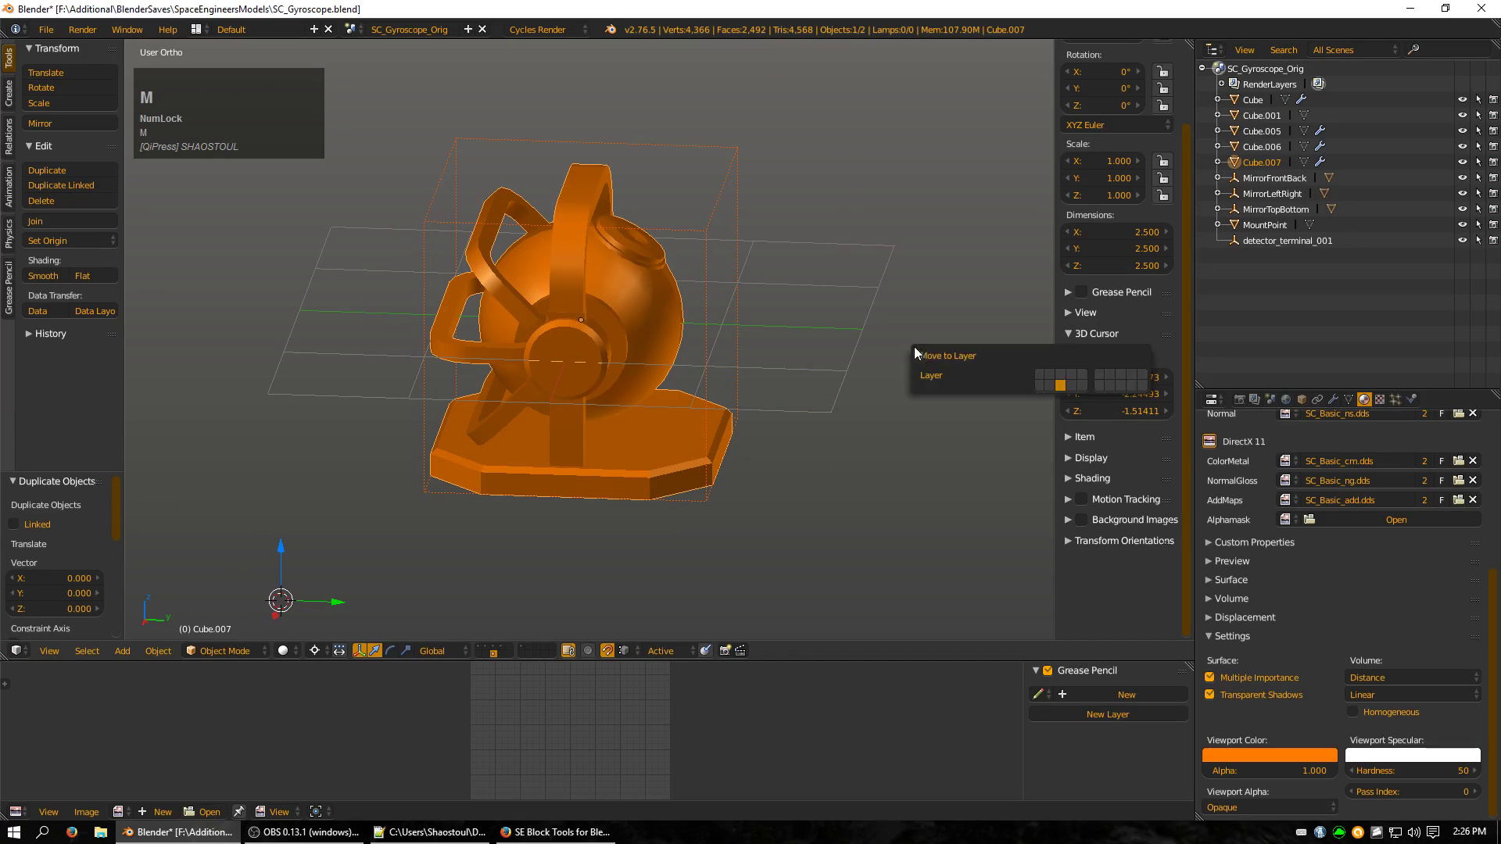
pyautogui.click(1051, 384)
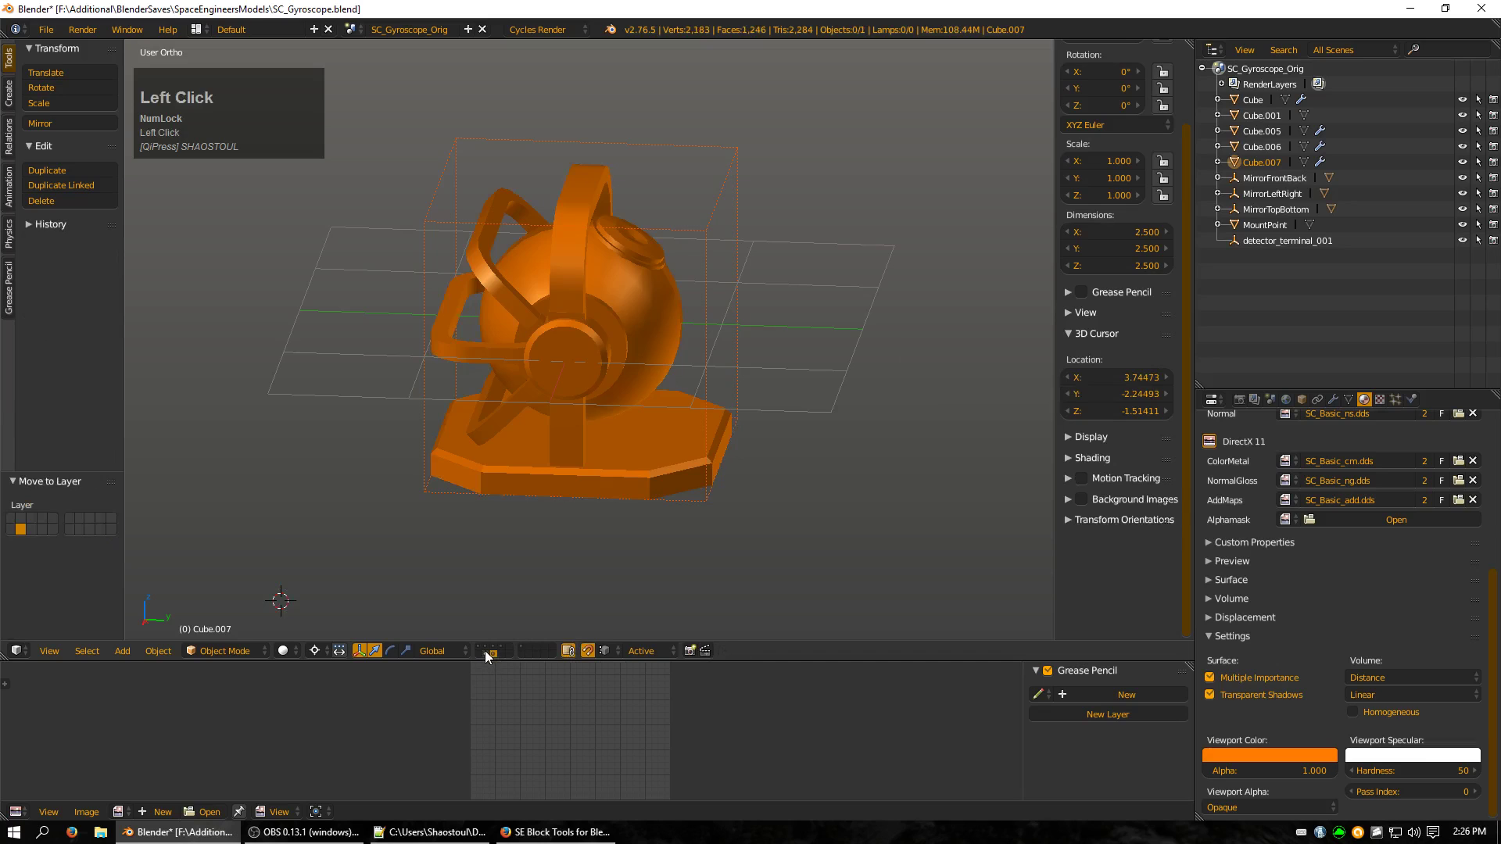
pyautogui.click(579, 461)
pyautogui.press('Tab')
# Select Cube.007's two diagonal ring arms around the sphere and delete them, leaving 1,138 faces.
pyautogui.press('a')
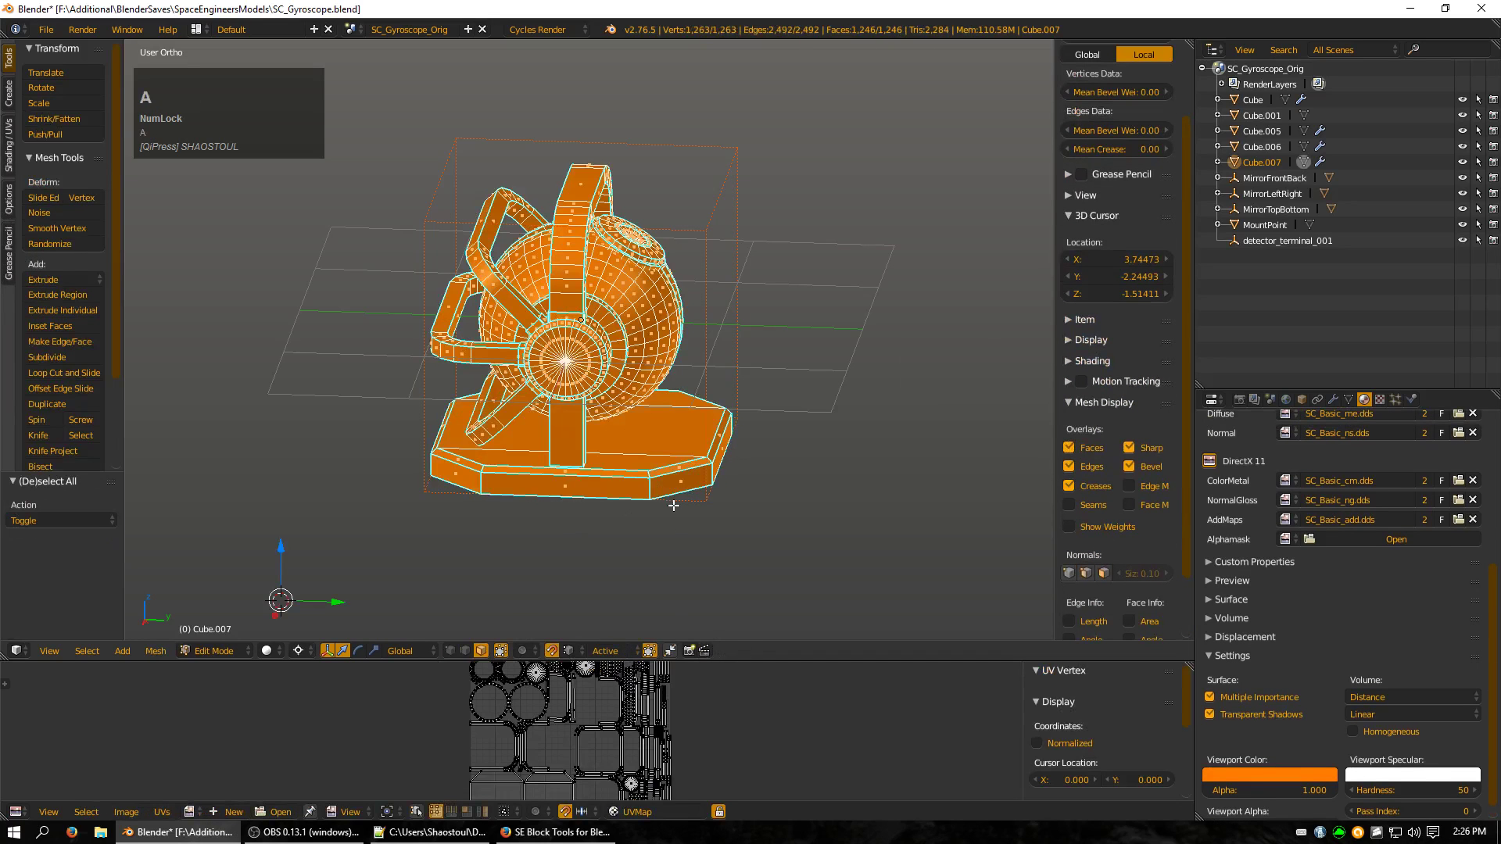
pyautogui.scroll(-4, 713, 721)
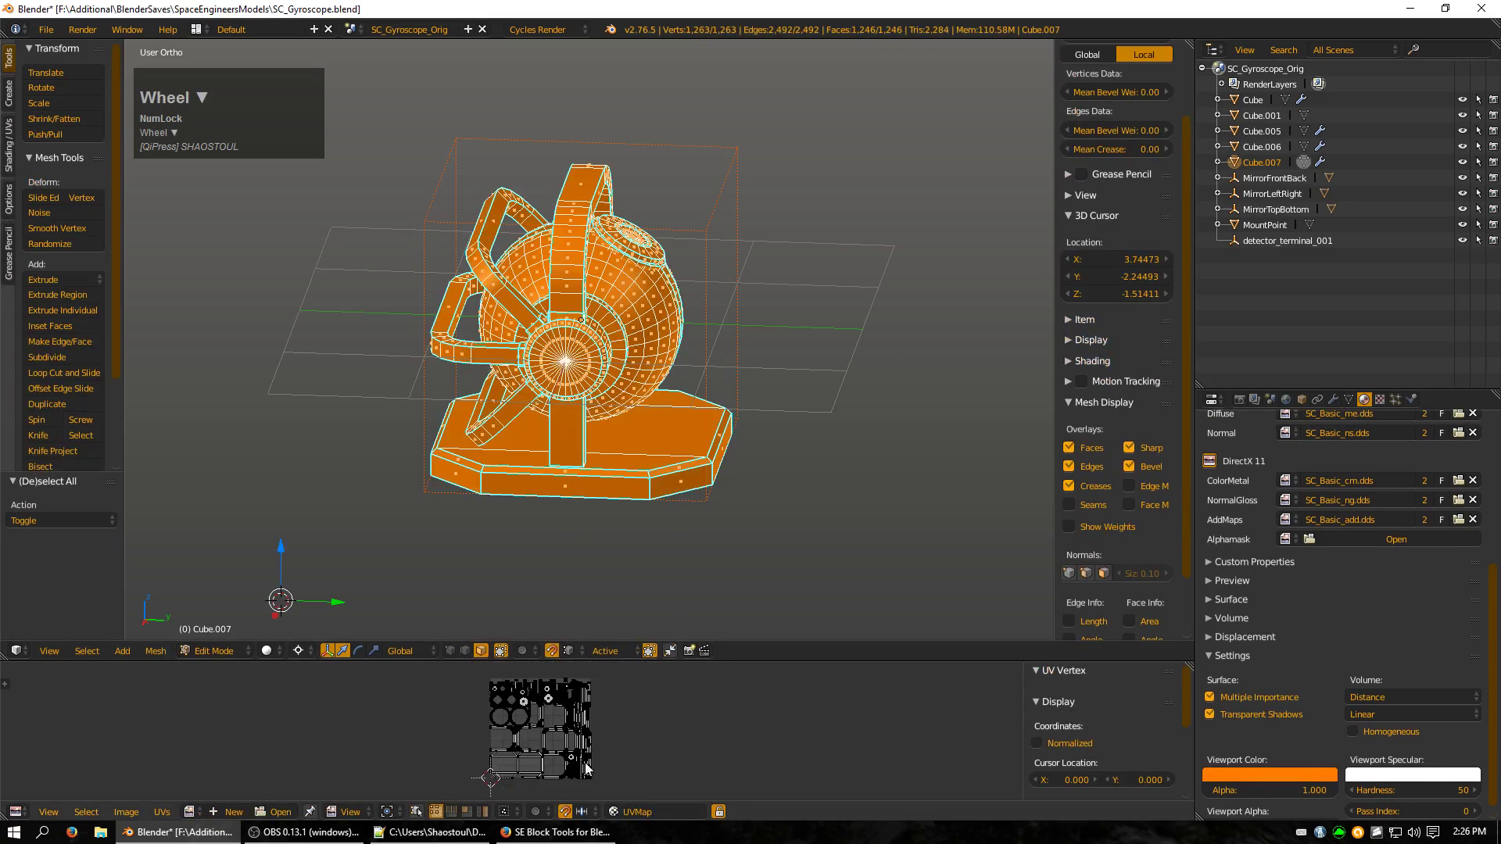
pyautogui.scroll(3, 655, 573)
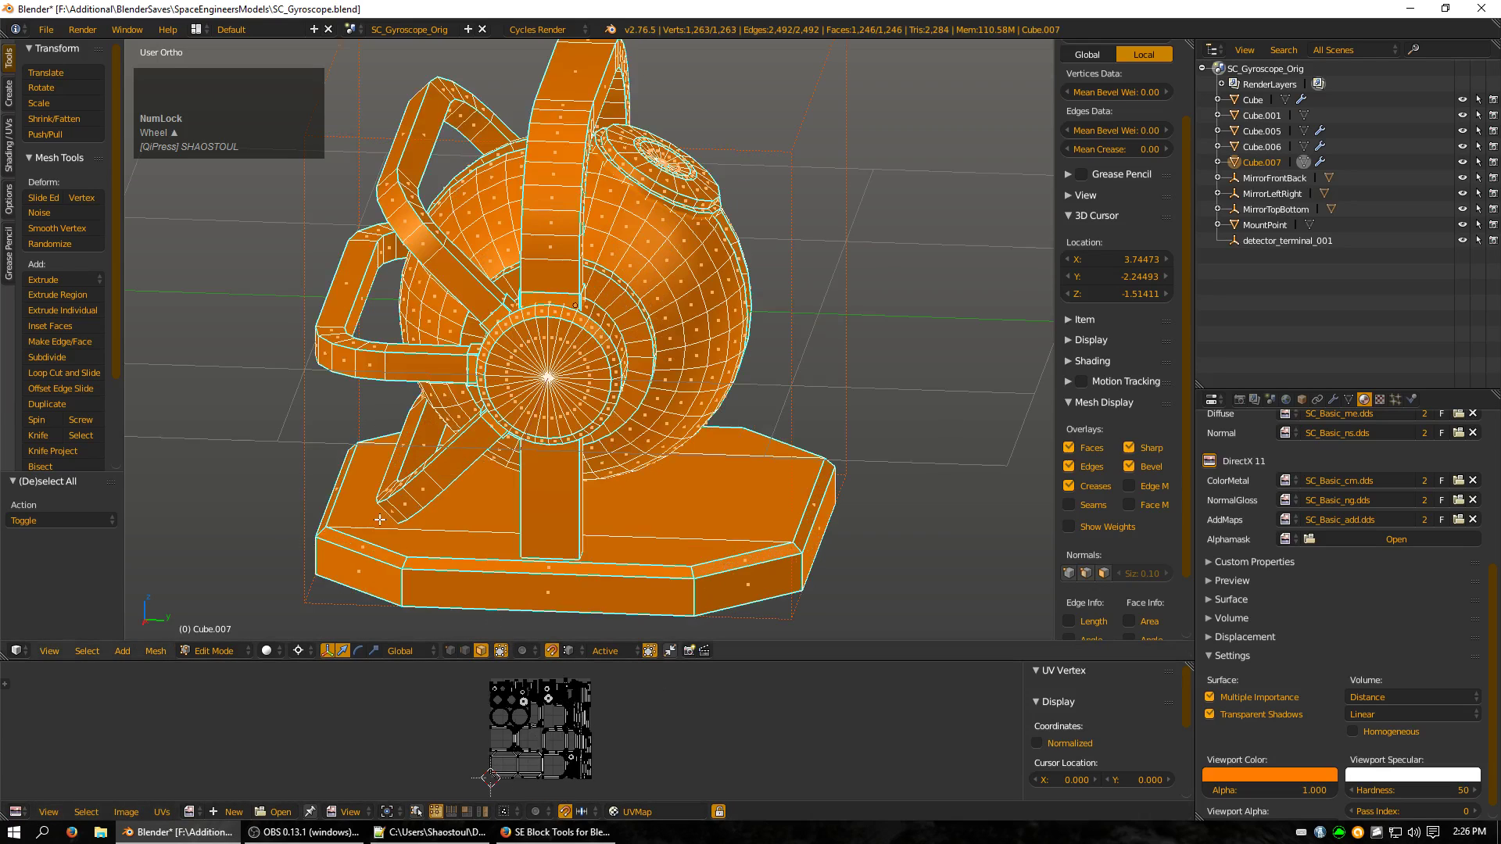
pyautogui.press('alt')
pyautogui.keyDown('alt'); pyautogui.rightClick(434, 480); pyautogui.keyUp('alt')
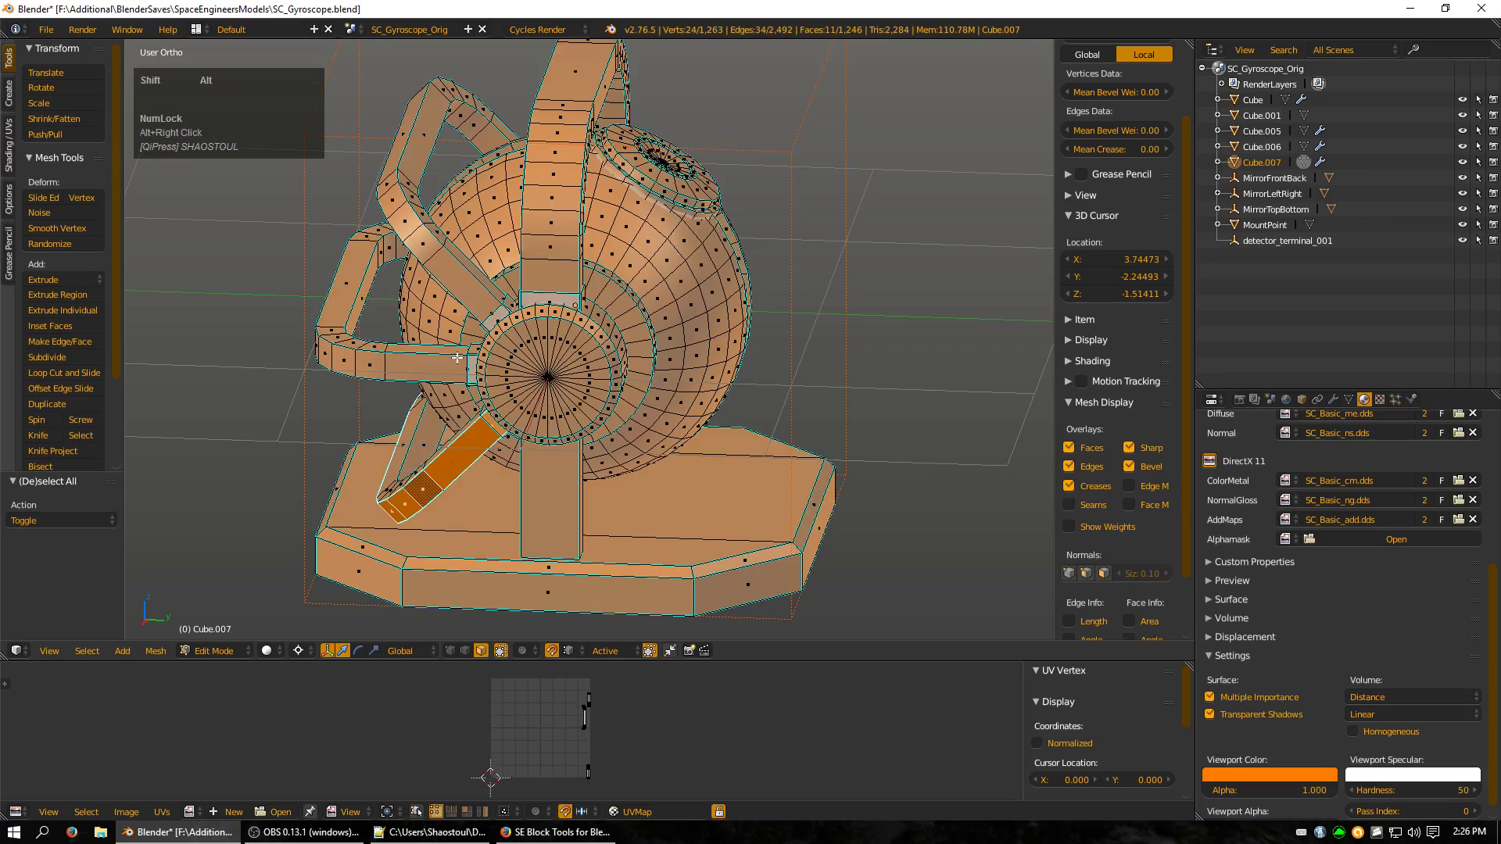
pyautogui.keyDown('alt'); pyautogui.keyDown('shift'); pyautogui.rightClick(440, 250); pyautogui.keyUp('shift'); pyautogui.keyUp('alt')
pyautogui.keyDown('shift'); pyautogui.rightClick(497, 316); pyautogui.keyUp('shift')
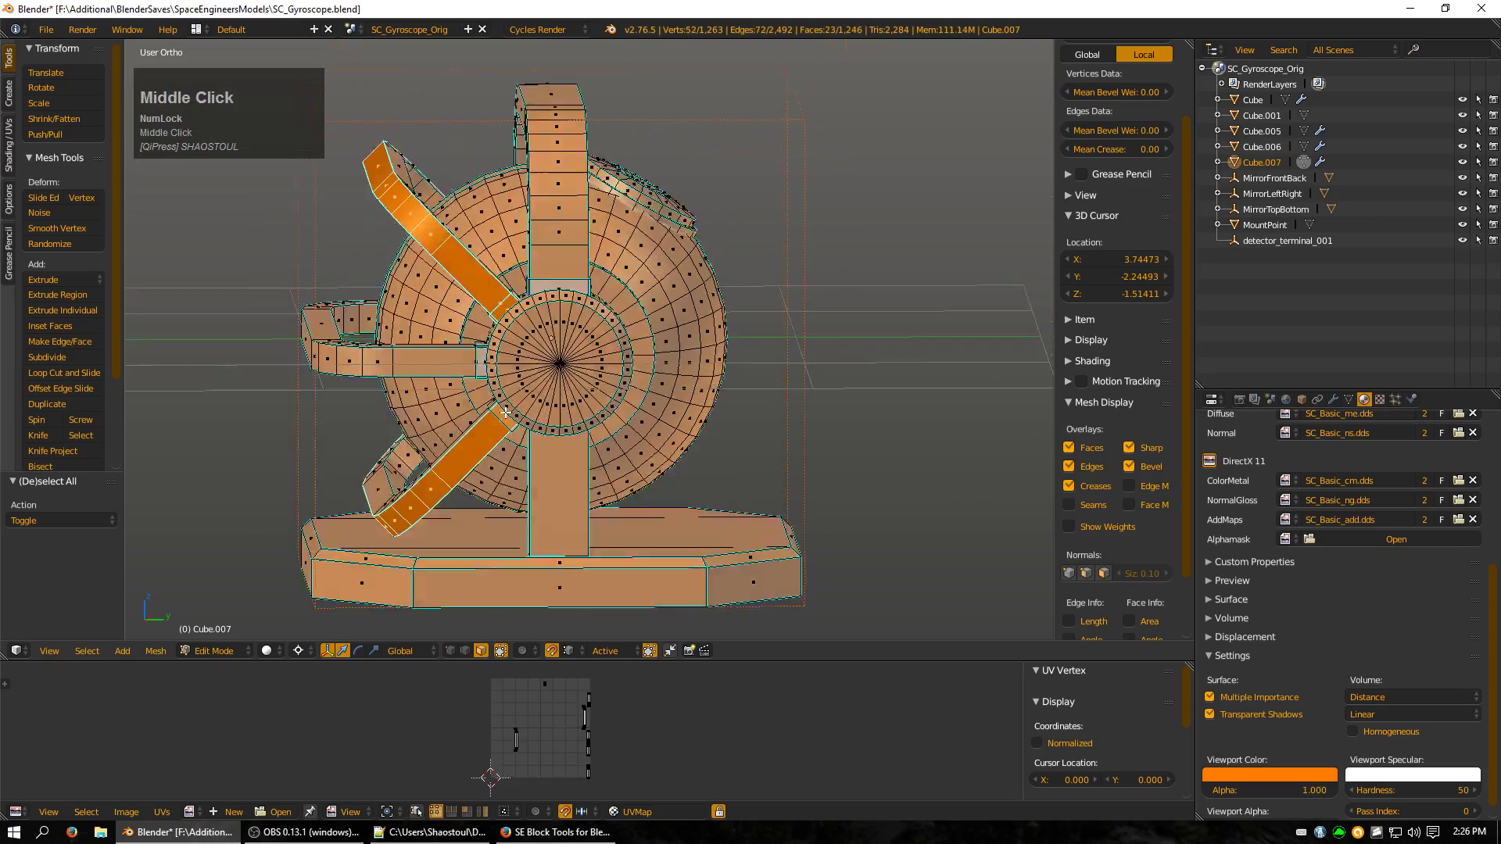
pyautogui.moveTo(505, 412); pyautogui.dragTo(466, 298, button='middle')
pyautogui.keyDown('shift'); pyautogui.rightClick(538, 379); pyautogui.keyUp('shift')
pyautogui.keyDown('shift'); pyautogui.rightClick(462, 297); pyautogui.keyUp('shift')
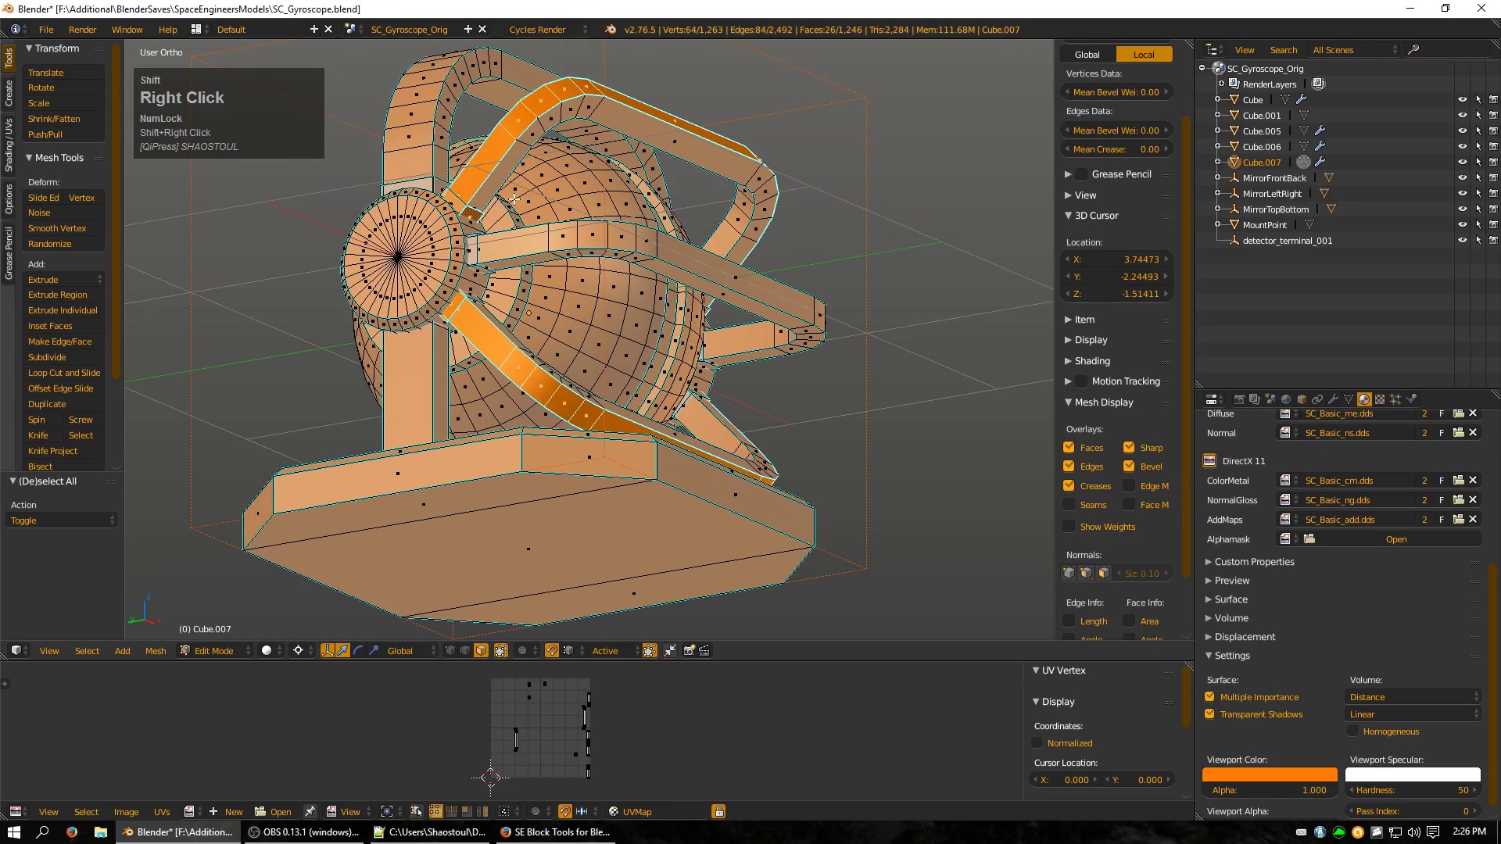
pyautogui.press('ctrl+KP_Add')
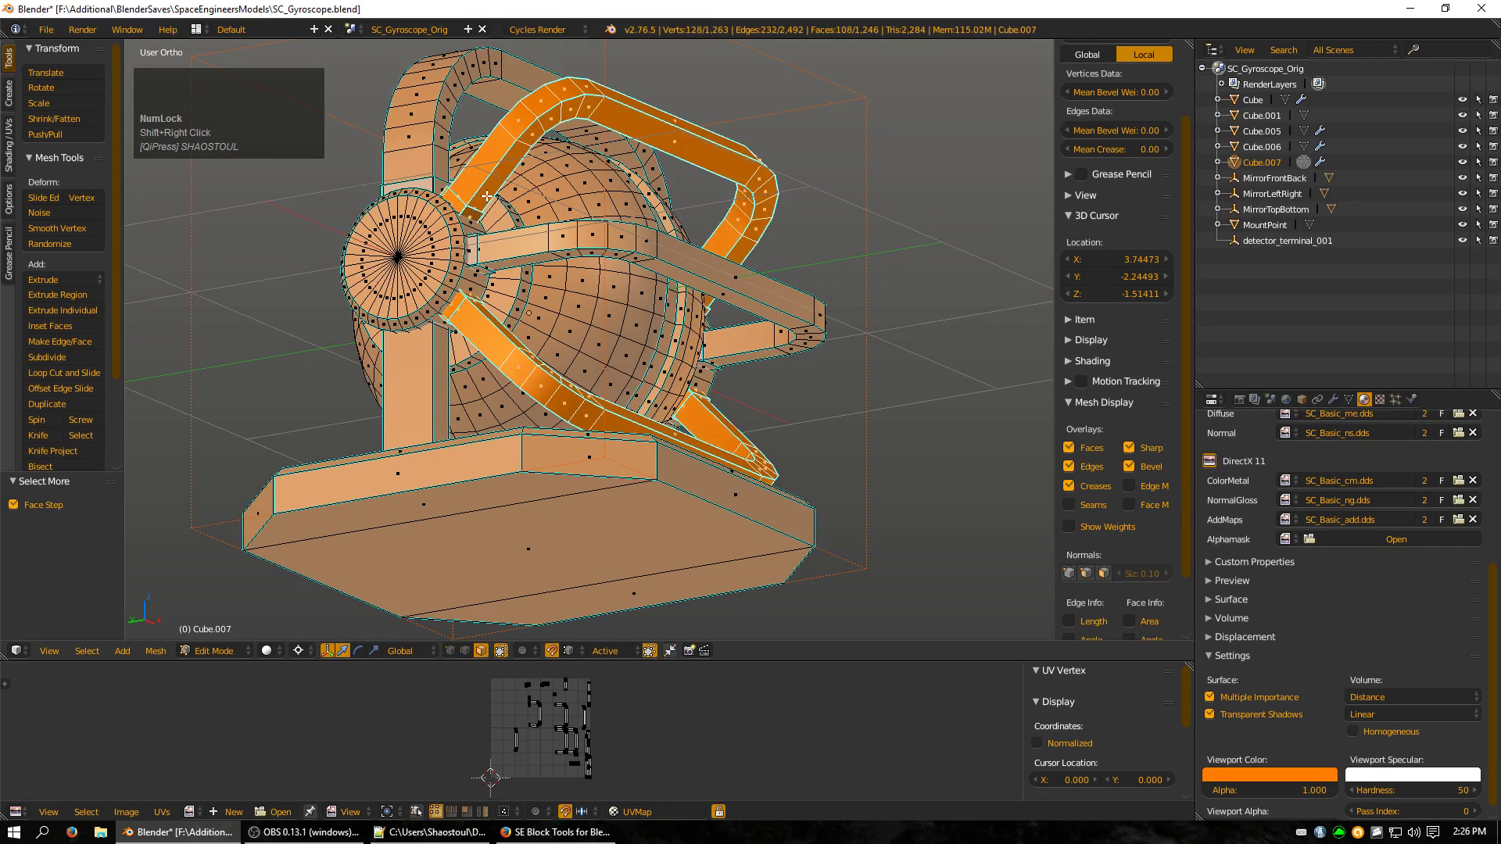
pyautogui.press('x')
pyautogui.click(487, 197)
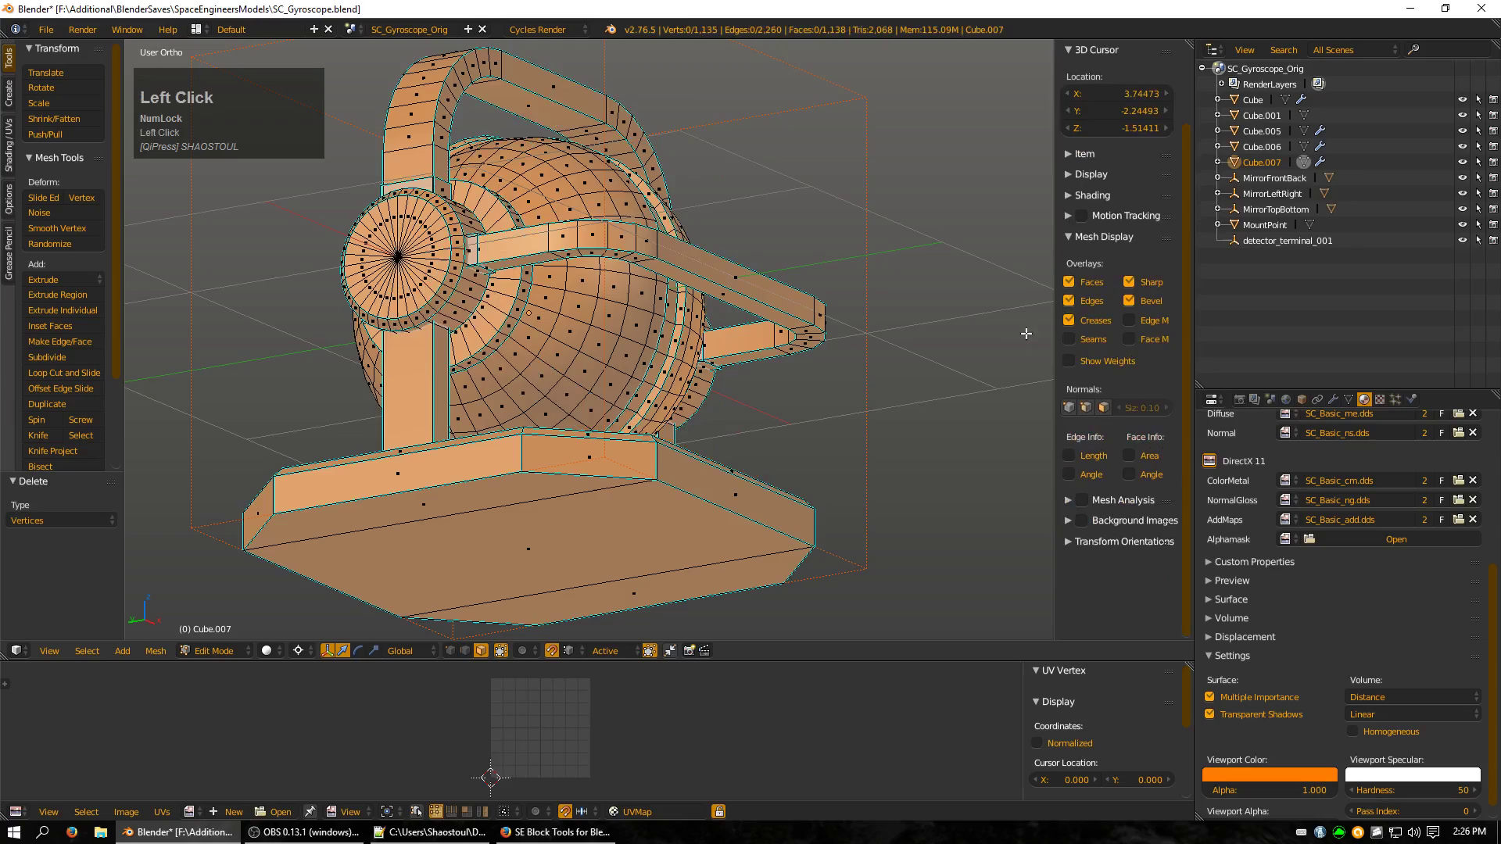
# Duplicate the armless Cube.007 in place as Cube.008, move it to another layer and edit its mesh.
pyautogui.moveTo(991, 326); pyautogui.dragTo(603, 412, button='middle')
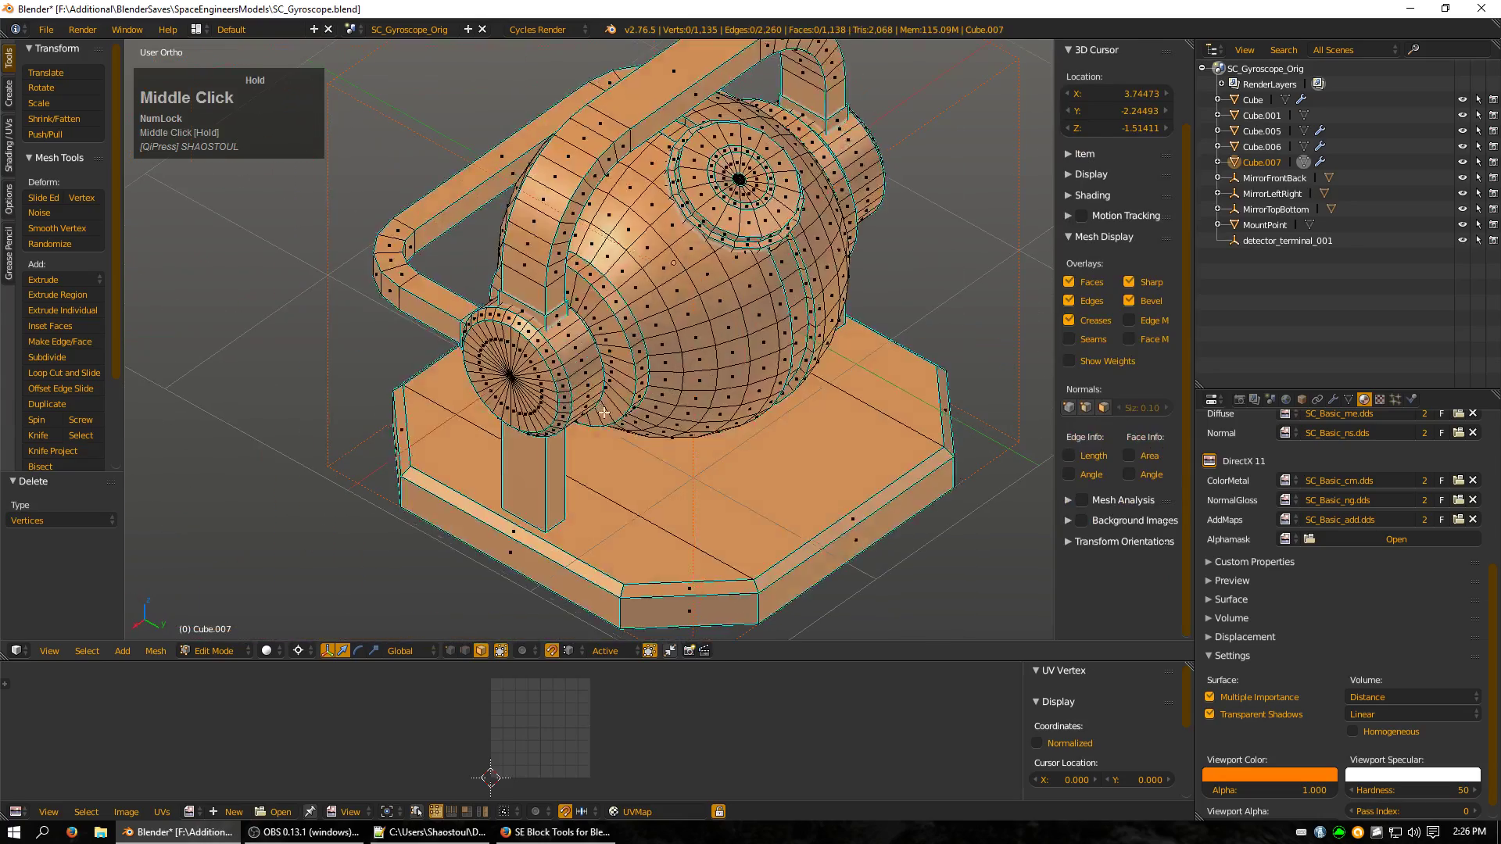
pyautogui.press('Tab')
pyautogui.hotkey('shift', 'd')
pyautogui.rightClick(879, 369)
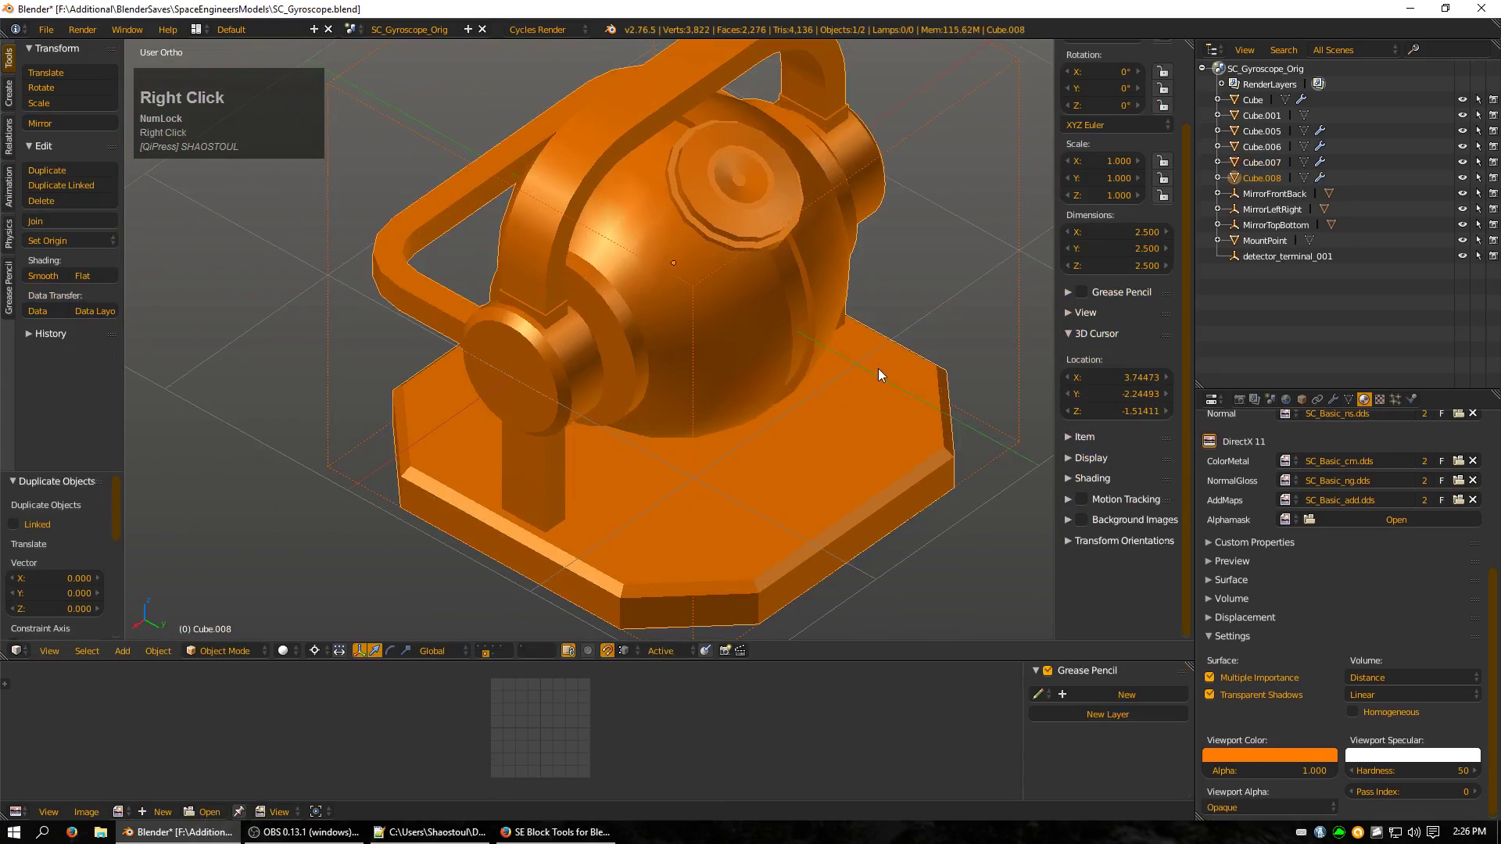
pyautogui.press('m')
pyautogui.click(1003, 409)
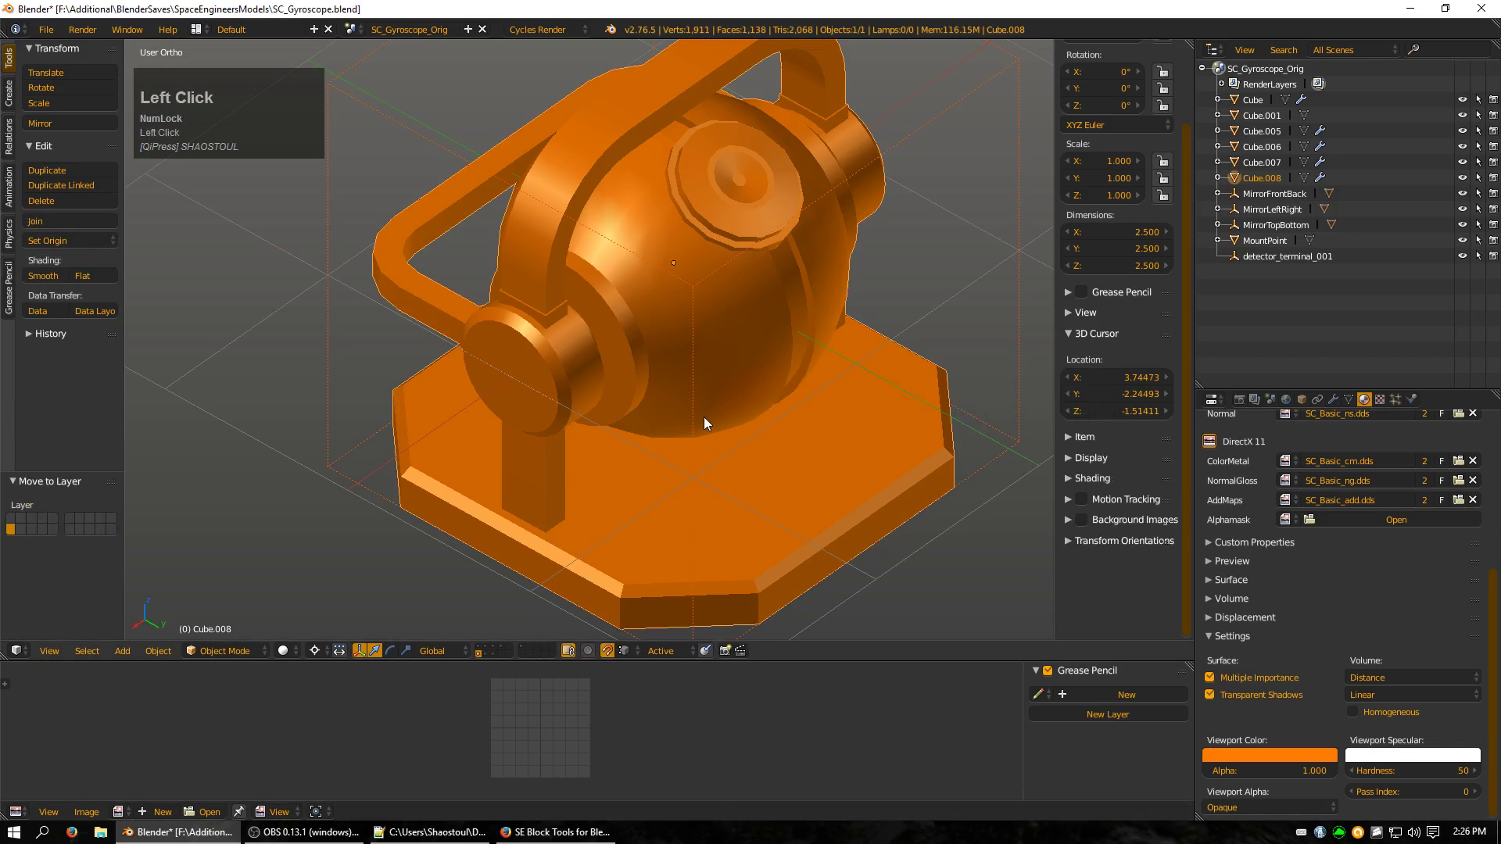
pyautogui.press('Tab')
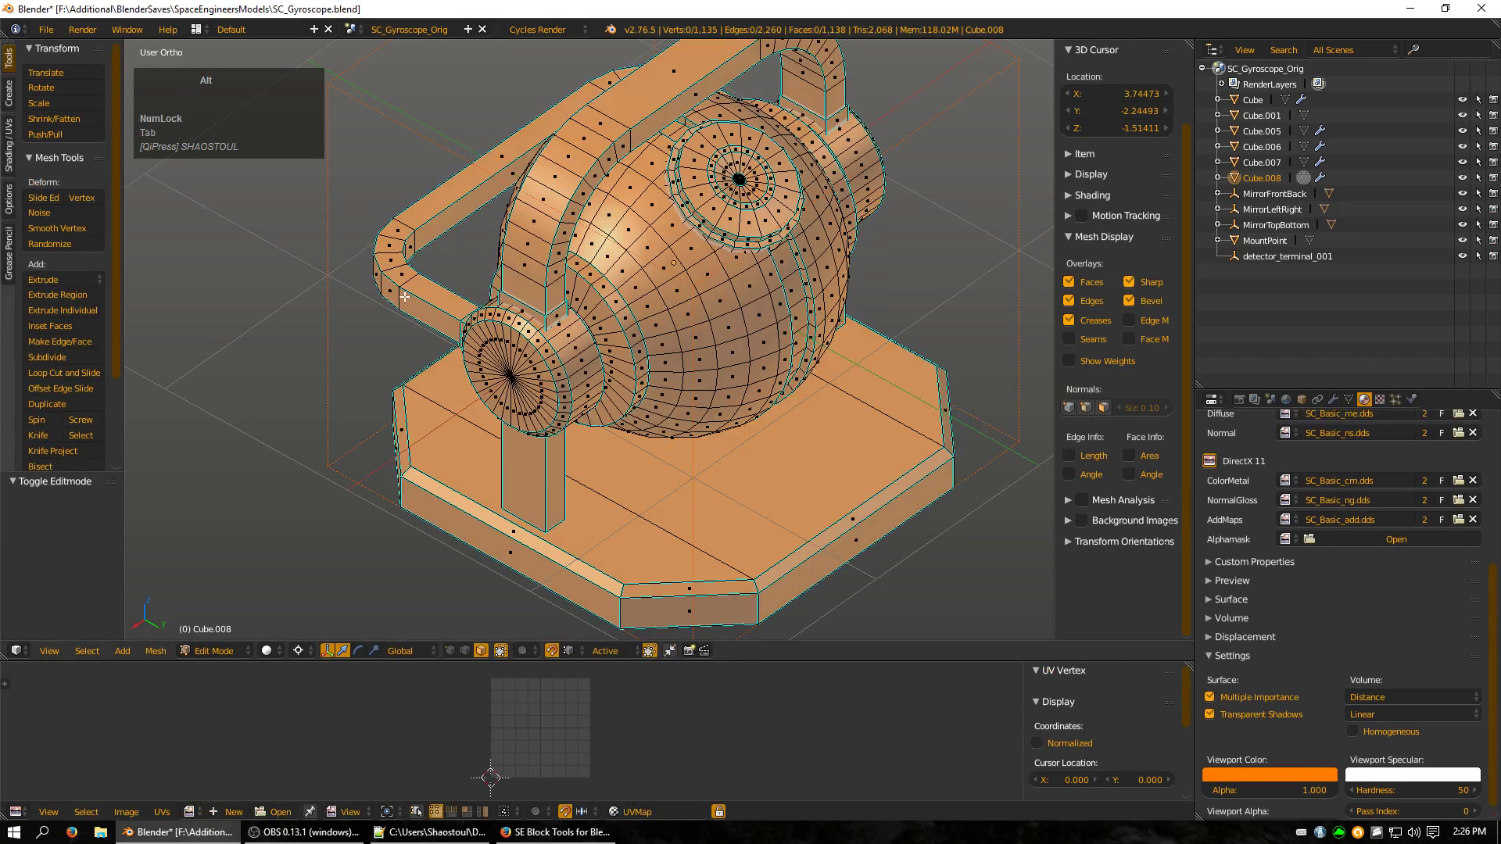
# Delete Cube.008's horizontal frame loop around the sphere, leaving 972 faces, and return to Object Mode.
pyautogui.press('Tab')
pyautogui.press('Tab')
pyautogui.keyDown('alt'); pyautogui.rightClick(403, 294); pyautogui.keyUp('alt')
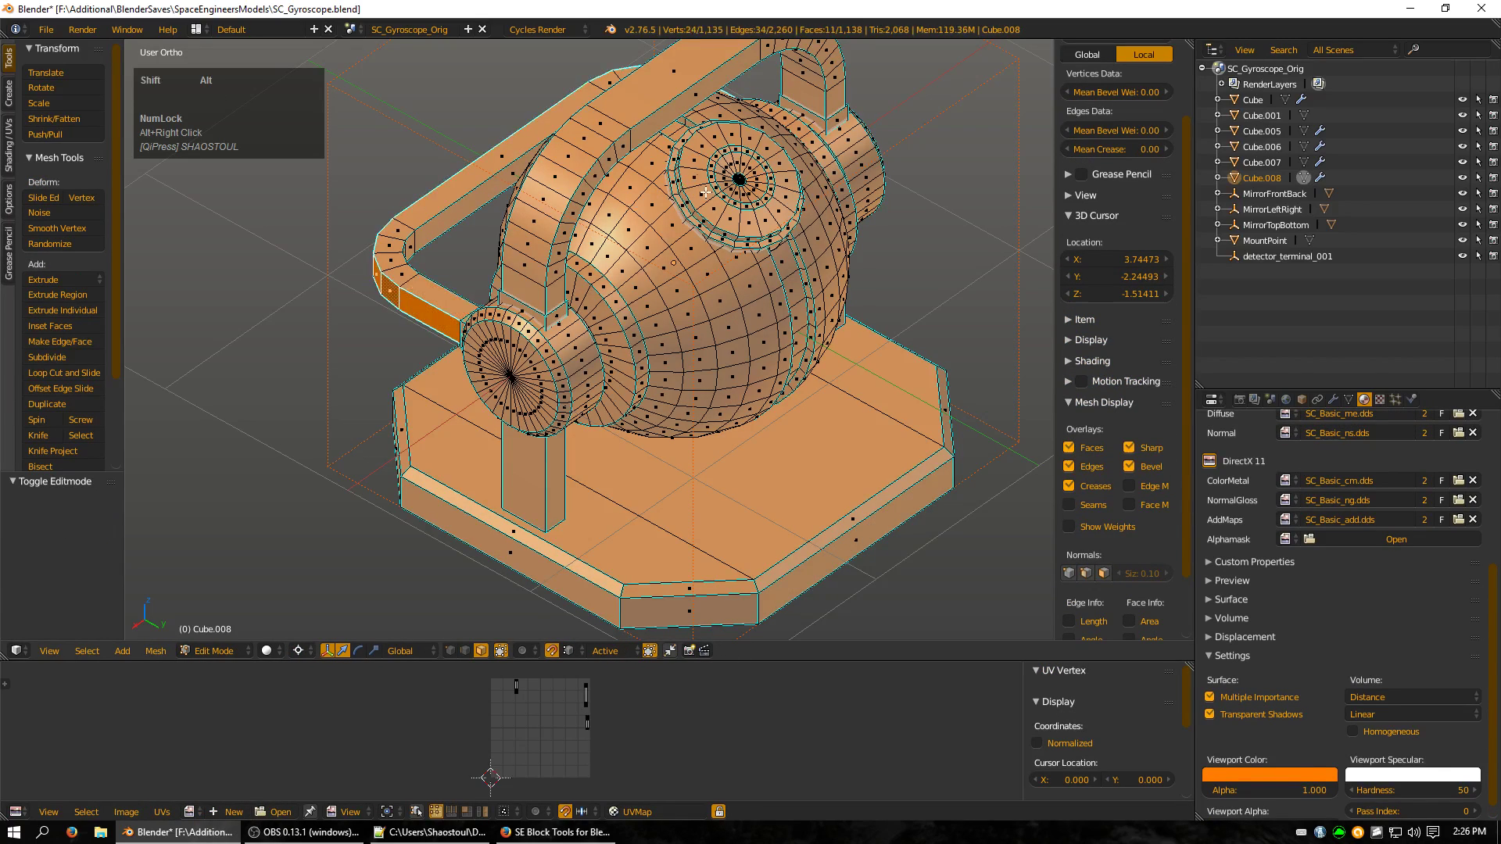
pyautogui.keyDown('alt'); pyautogui.keyDown('shift'); pyautogui.rightClick(723, 216); pyautogui.keyUp('shift'); pyautogui.keyUp('alt')
pyautogui.moveTo(565, 298); pyautogui.dragTo(560, 401, button='middle')
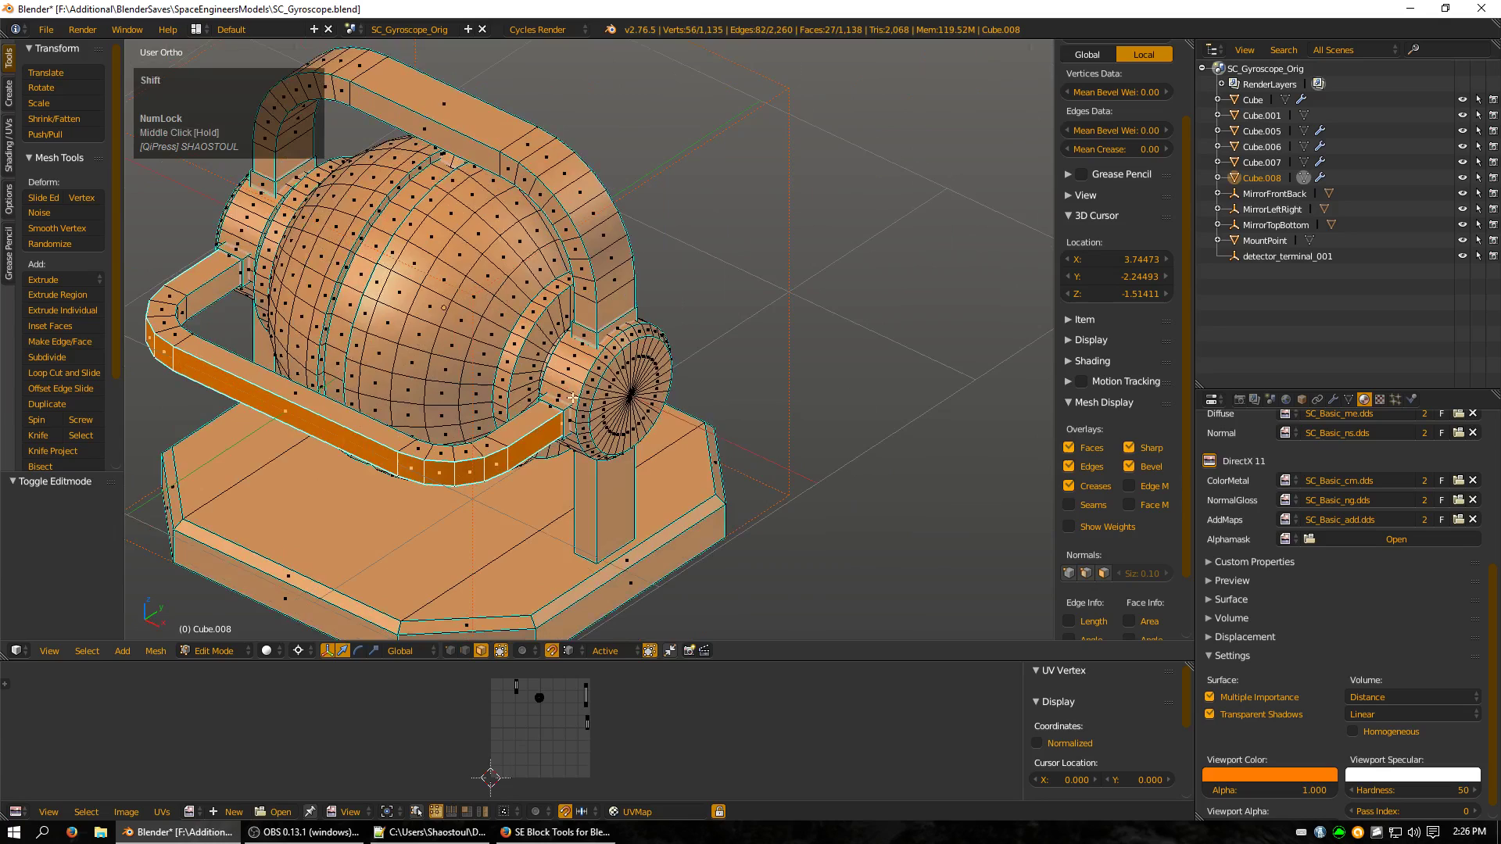
pyautogui.keyDown('shift'); pyautogui.rightClick(560, 401); pyautogui.keyUp('shift')
pyautogui.keyDown('shift'); pyautogui.rightClick(239, 255); pyautogui.keyUp('shift')
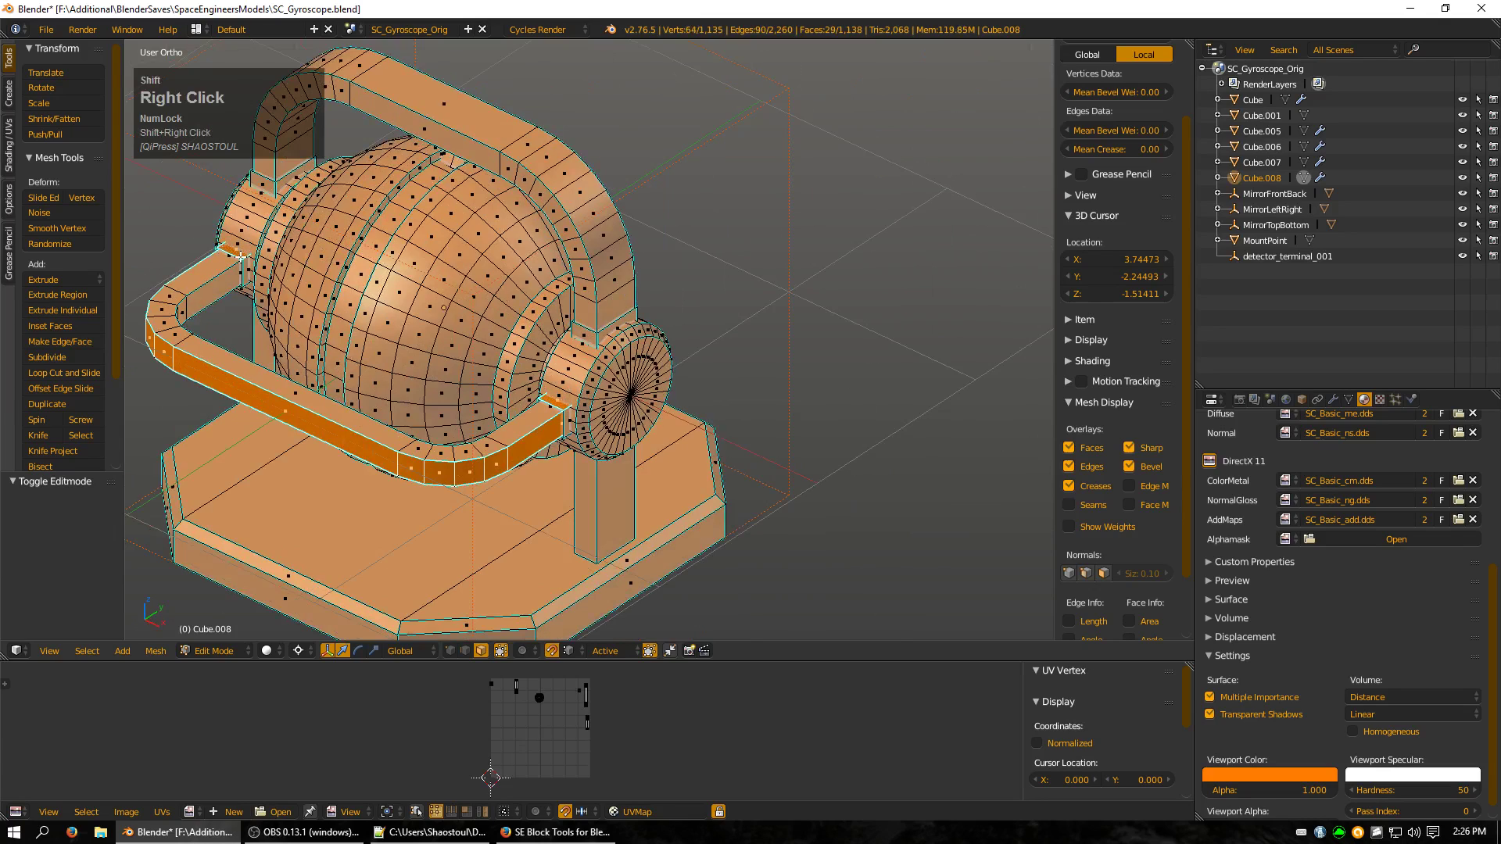
pyautogui.press('ctrl+KP_Add')
pyautogui.press('ctrl+KP_Add')
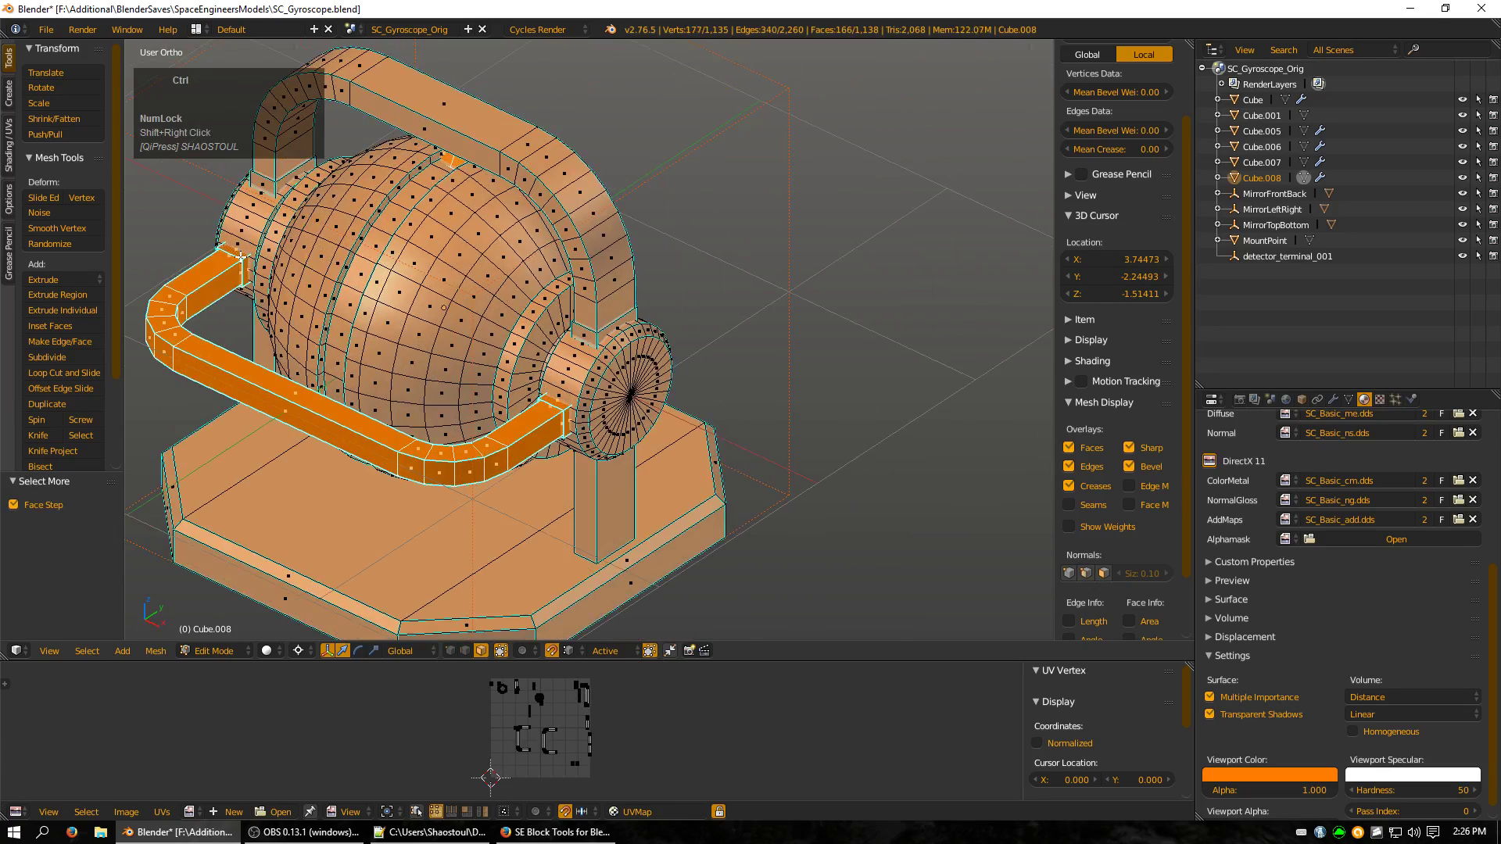
pyautogui.press('x')
pyautogui.click(240, 257)
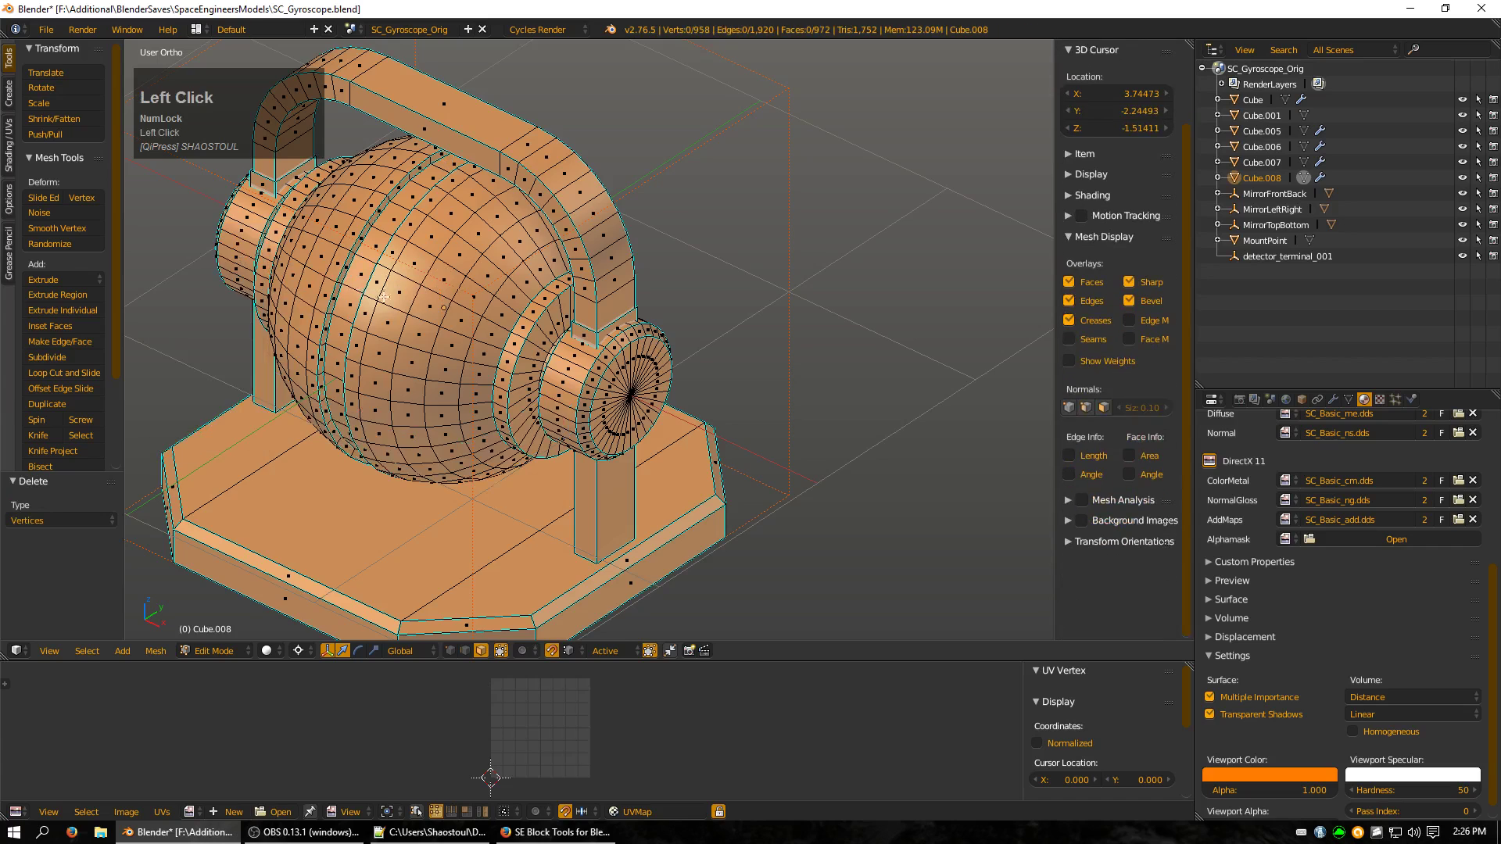
pyautogui.press('Tab')
pyautogui.moveTo(803, 381); pyautogui.dragTo(612, 439, button='middle')
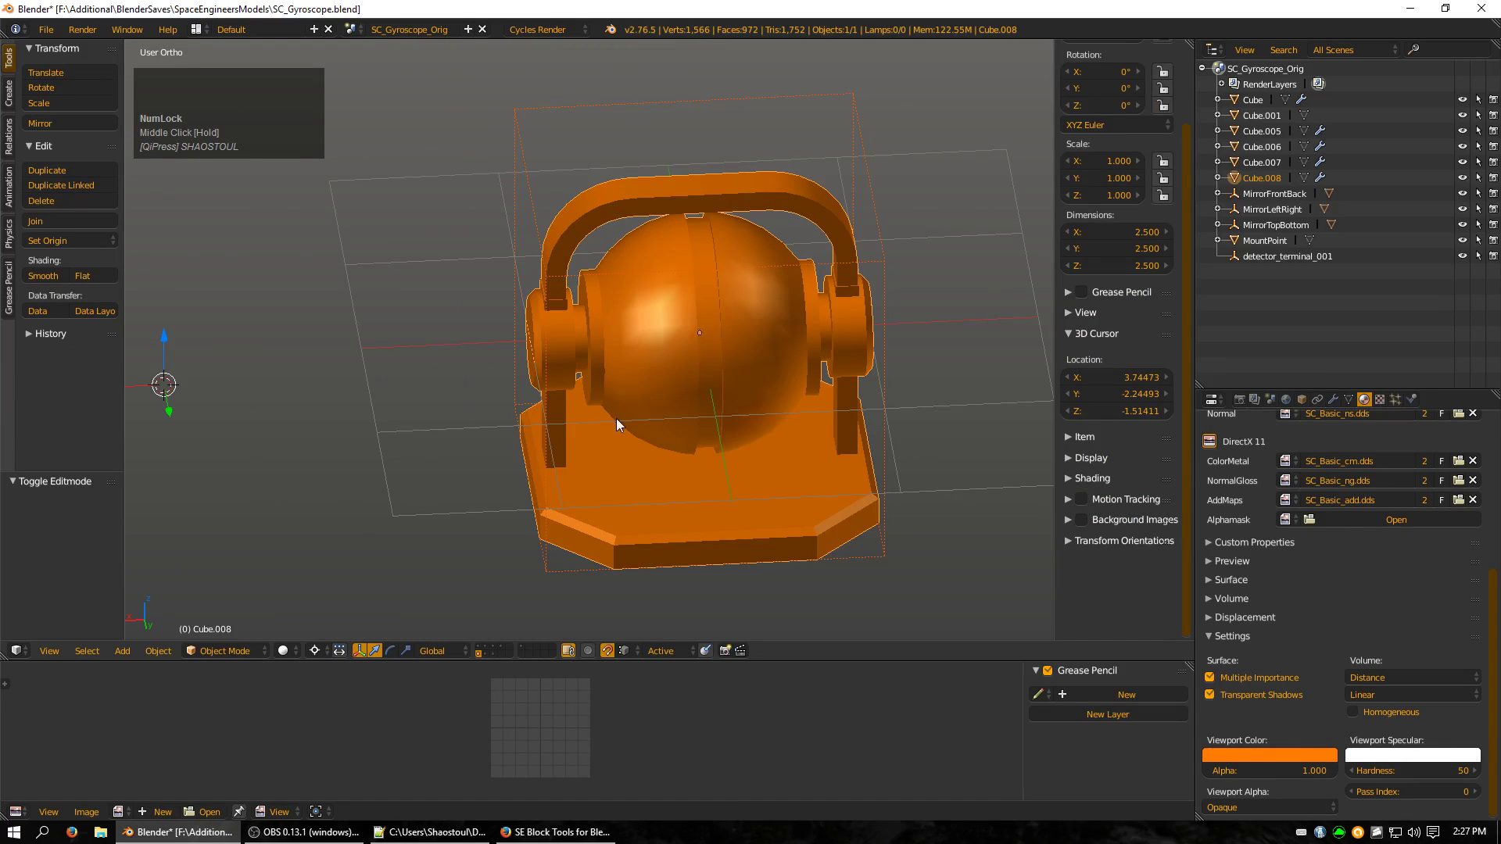
pyautogui.click(491, 636)
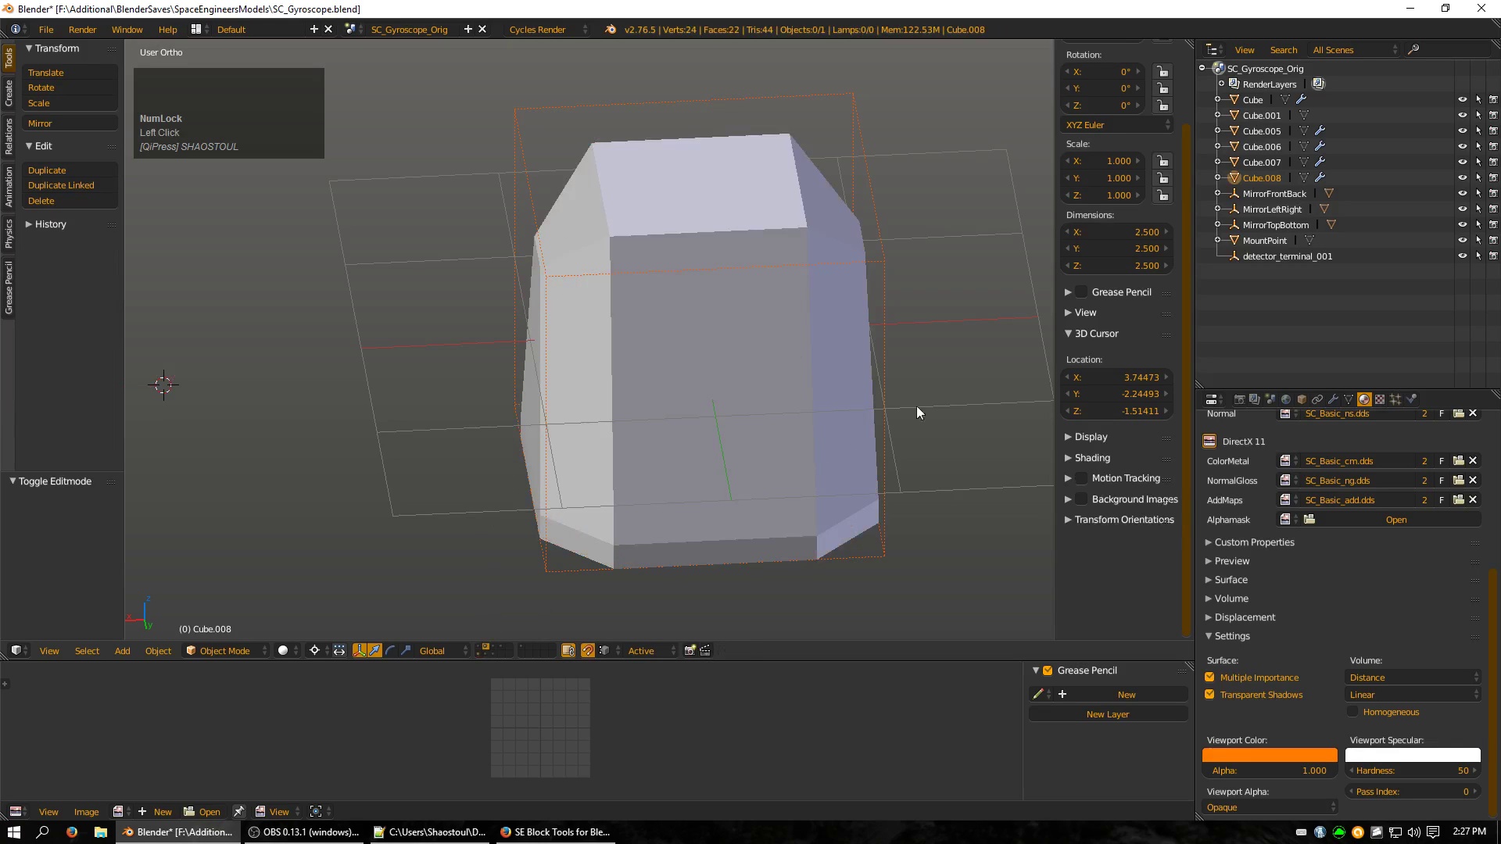
pyautogui.click(480, 657)
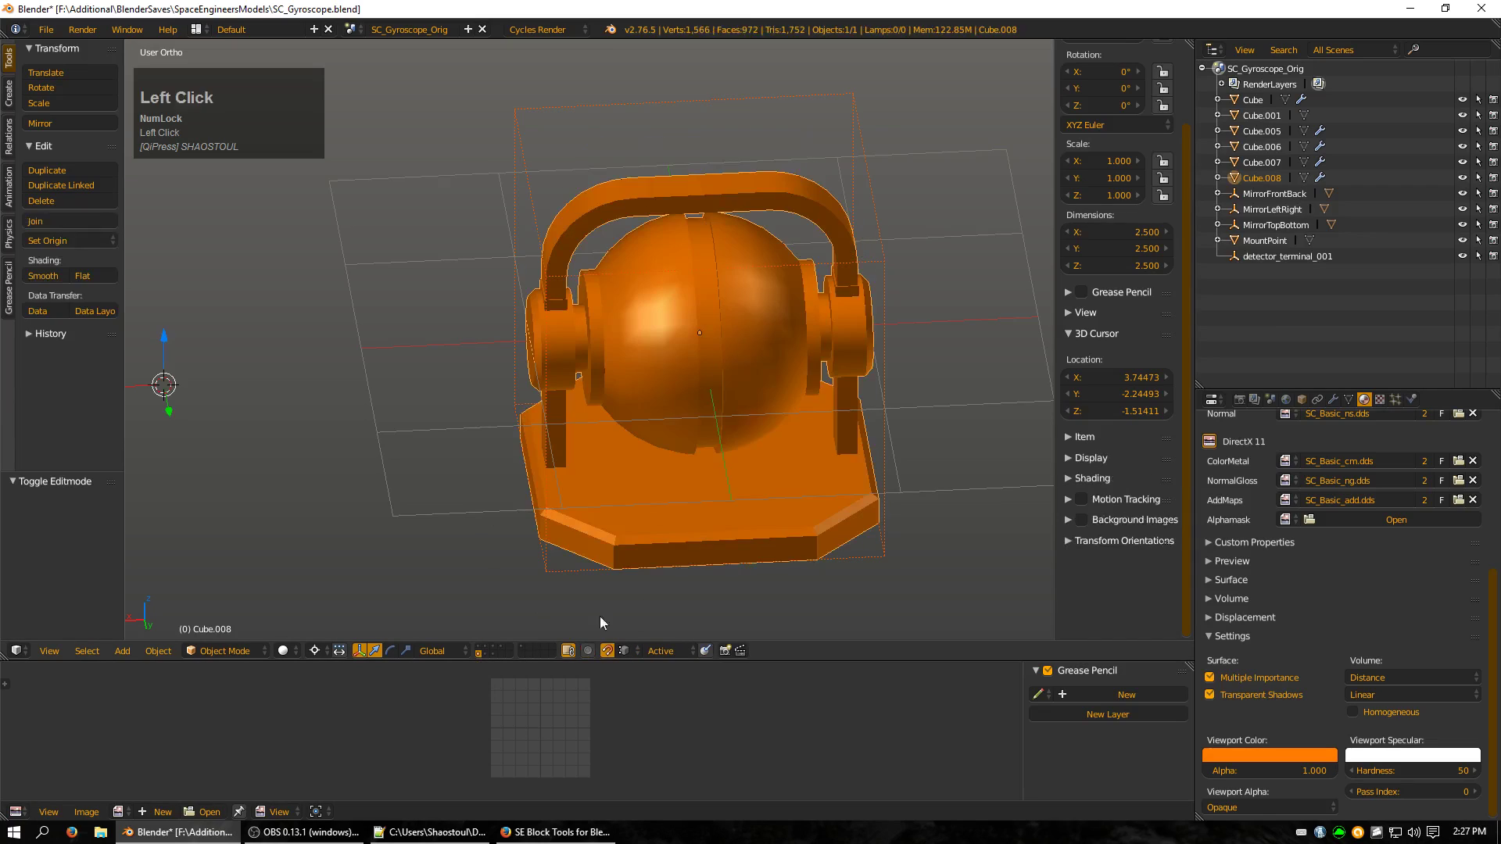
pyautogui.click(491, 648)
pyautogui.click(478, 654)
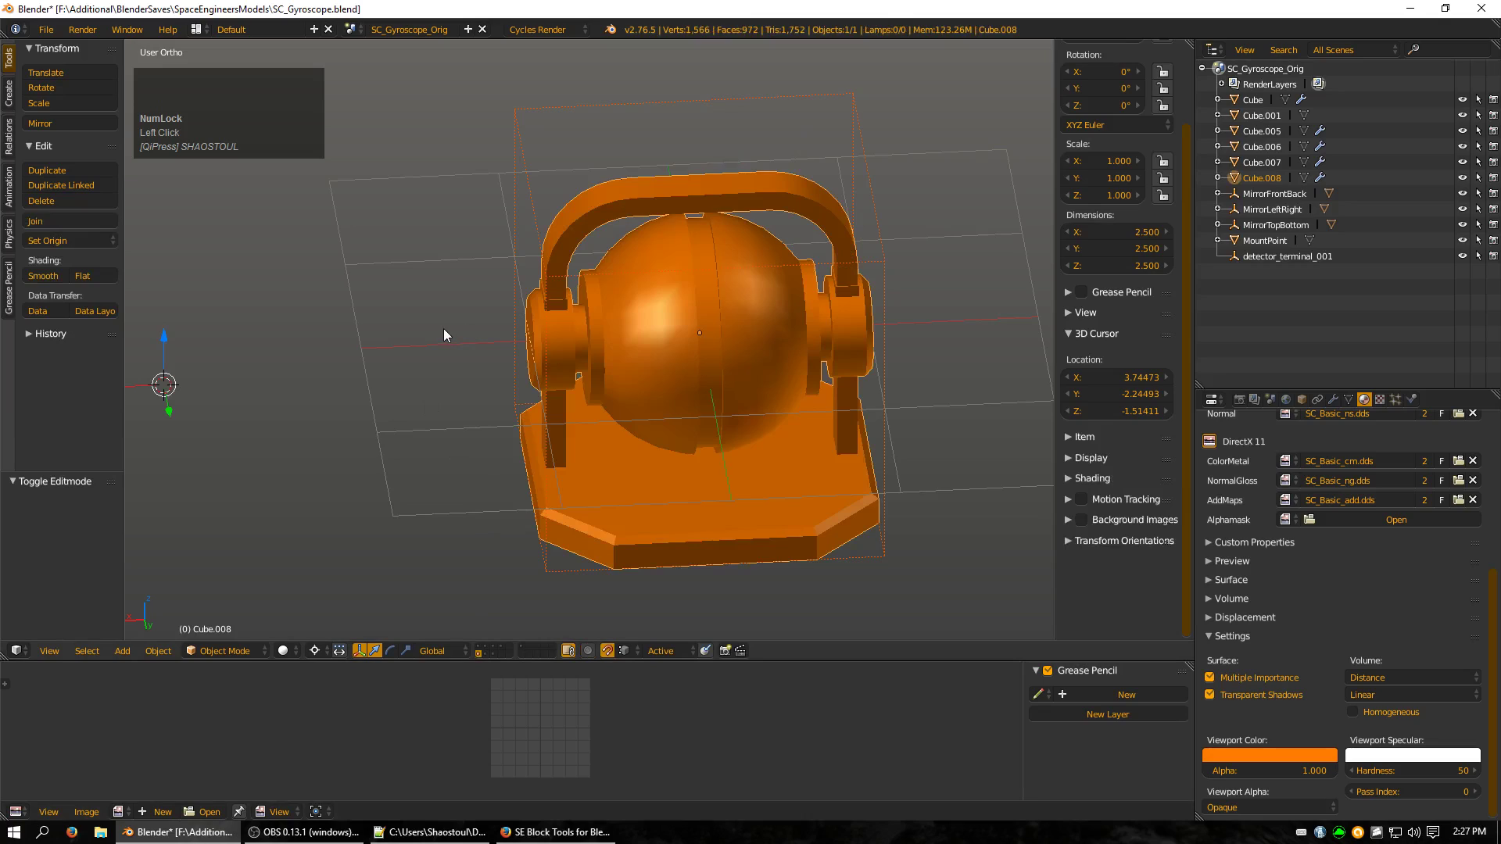